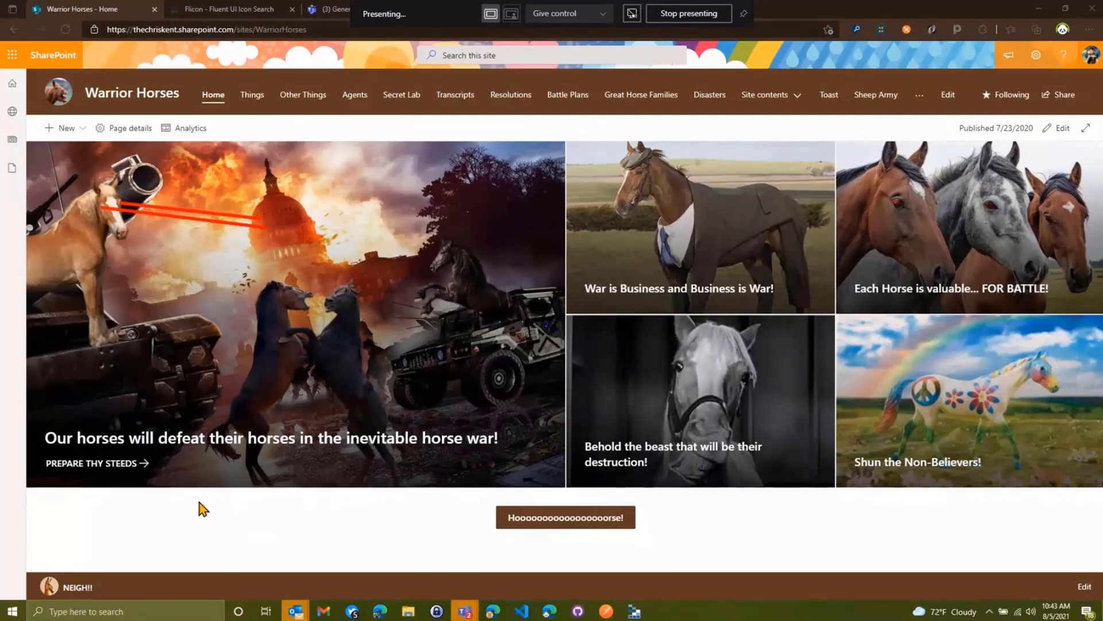
# Open the Recruitment tracker list template preview and scroll through its sample candidate table.
pyautogui.click(79, 132)
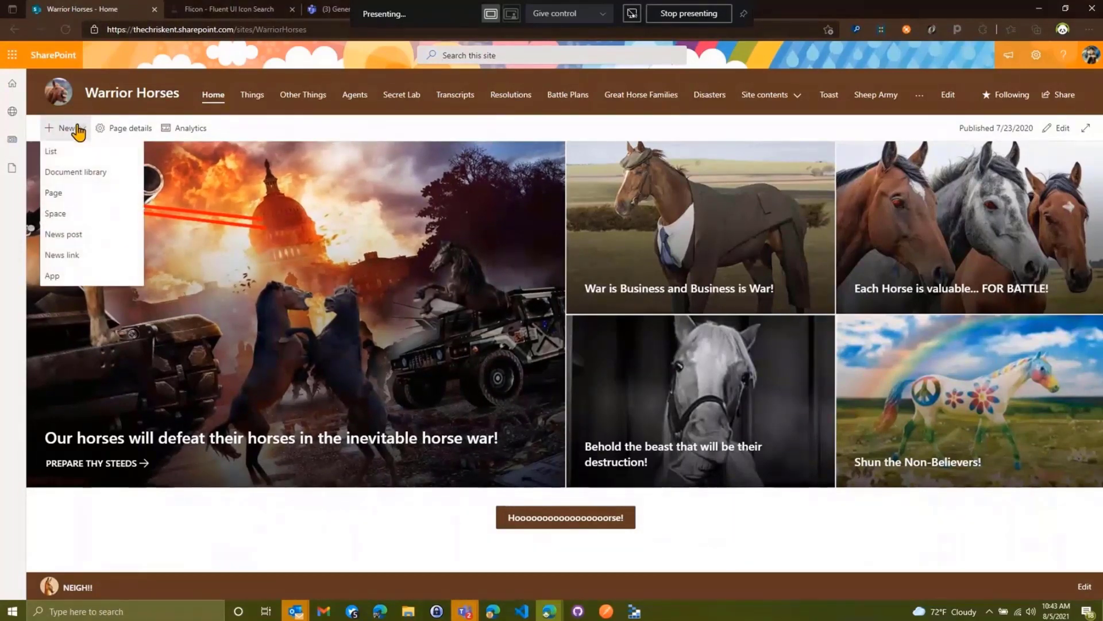
pyautogui.click(55, 153)
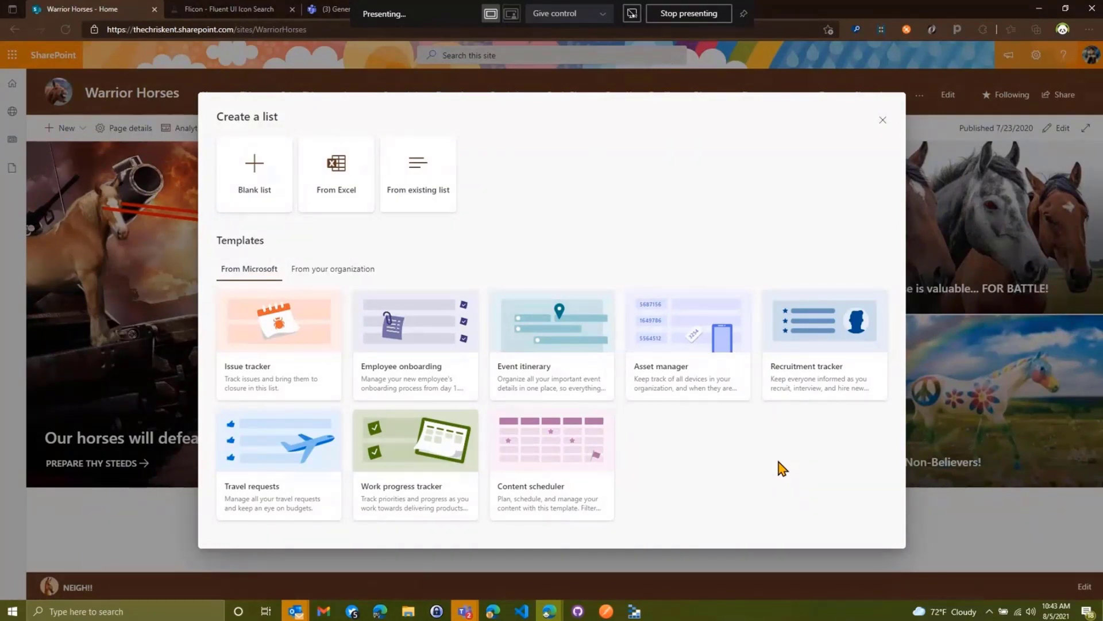
pyautogui.click(823, 329)
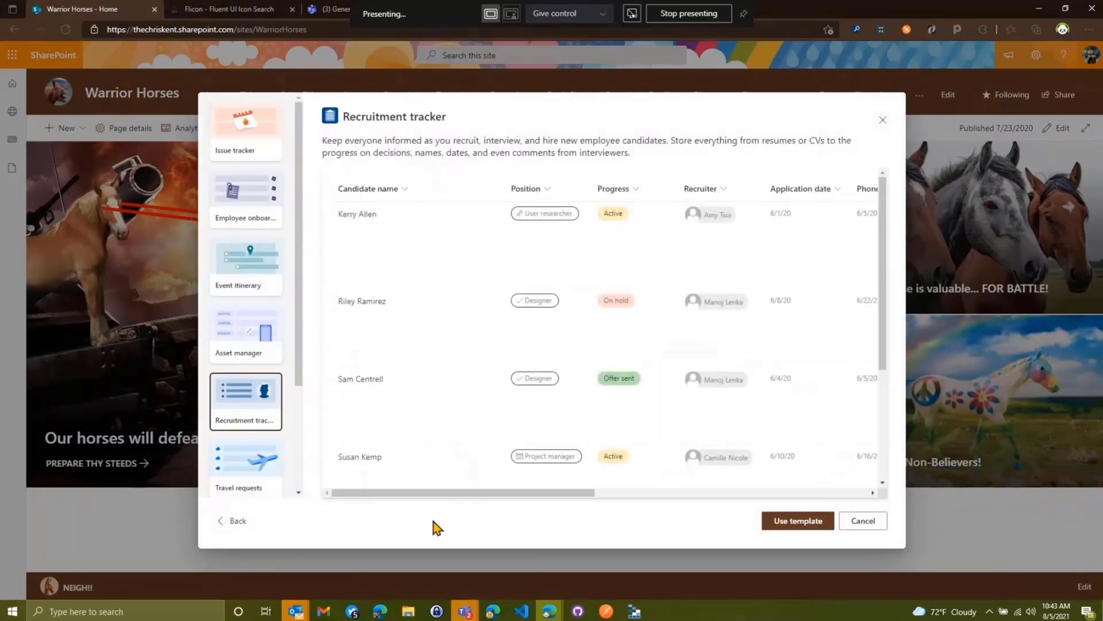
pyautogui.moveTo(431, 493); pyautogui.dragTo(619, 530)
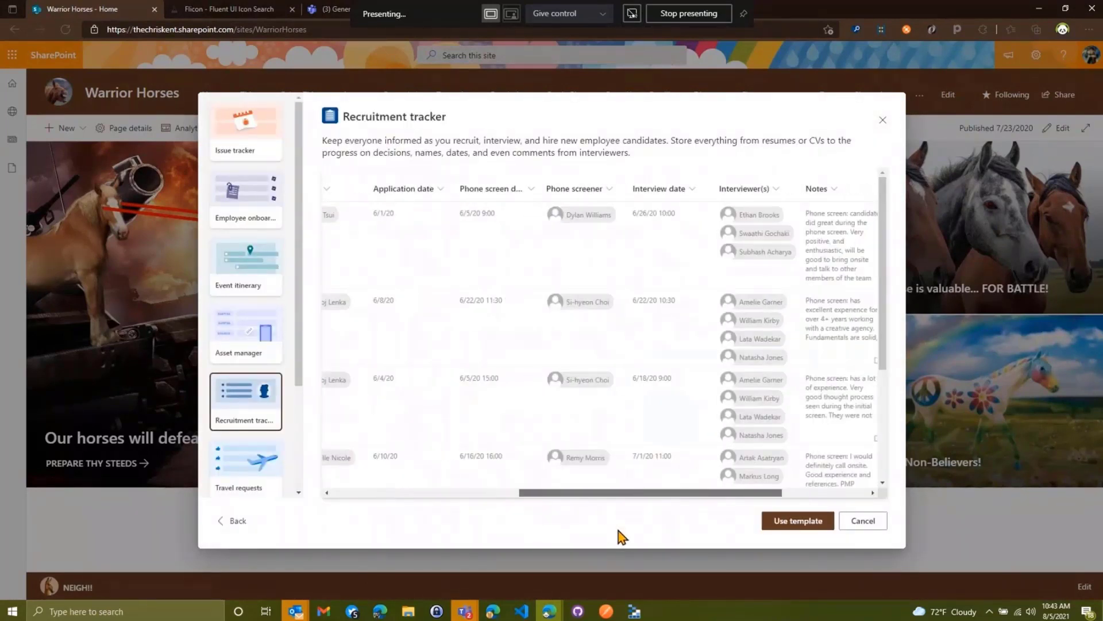
pyautogui.hscroll(3, 665, 374)
pyautogui.moveTo(694, 495); pyautogui.dragTo(491, 498)
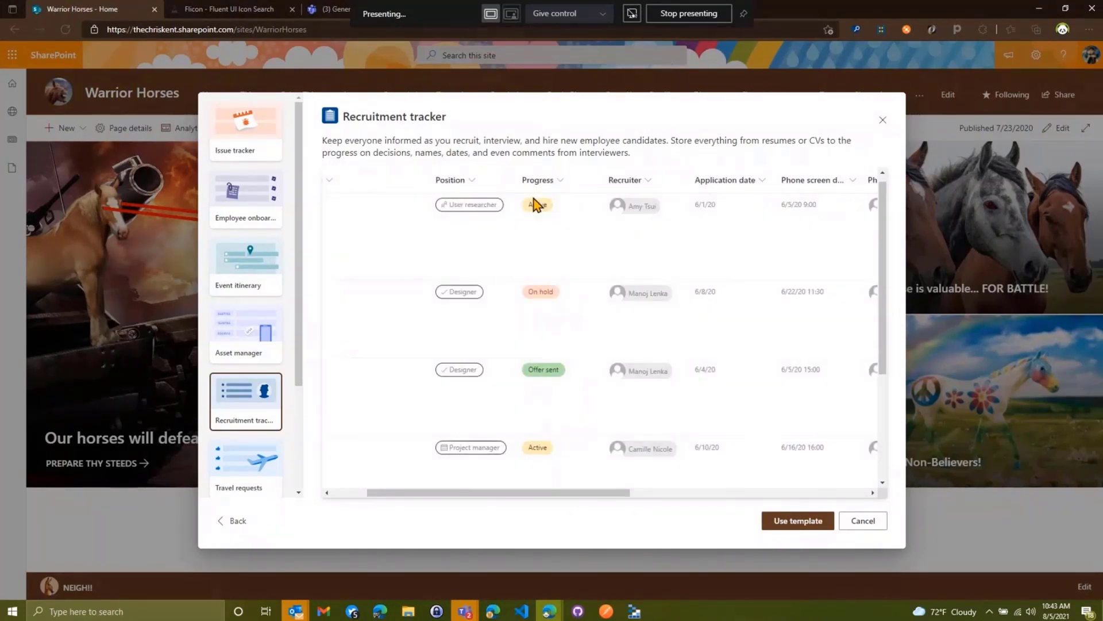
pyautogui.moveTo(500, 495); pyautogui.dragTo(425, 509)
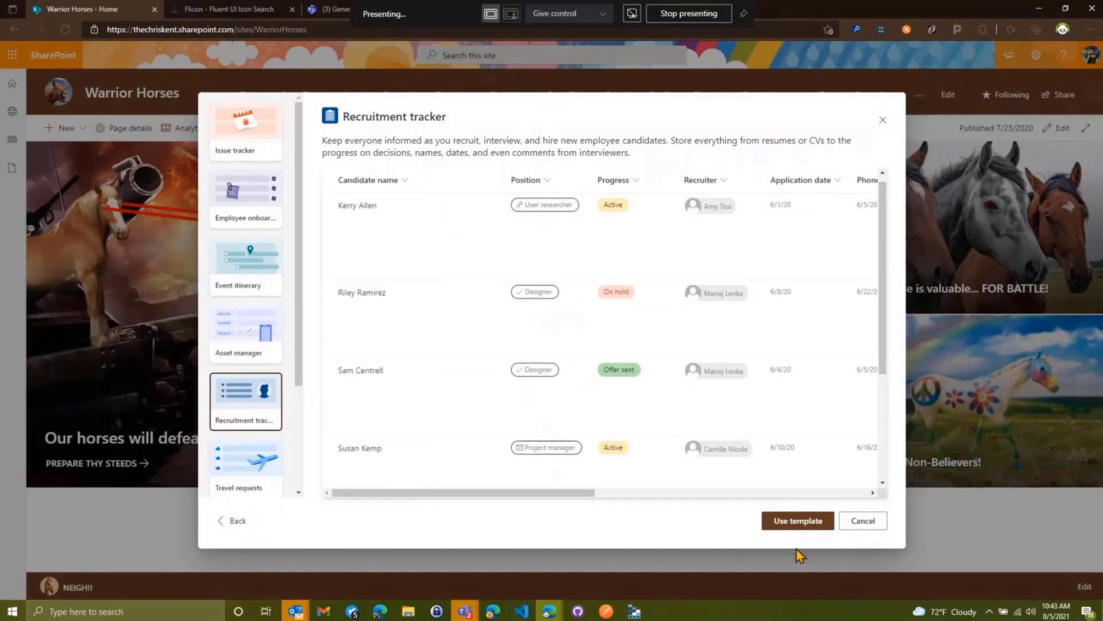
# Create the list from the Recruitment tracker template after editing the proposed list name.
pyautogui.click(782, 521)
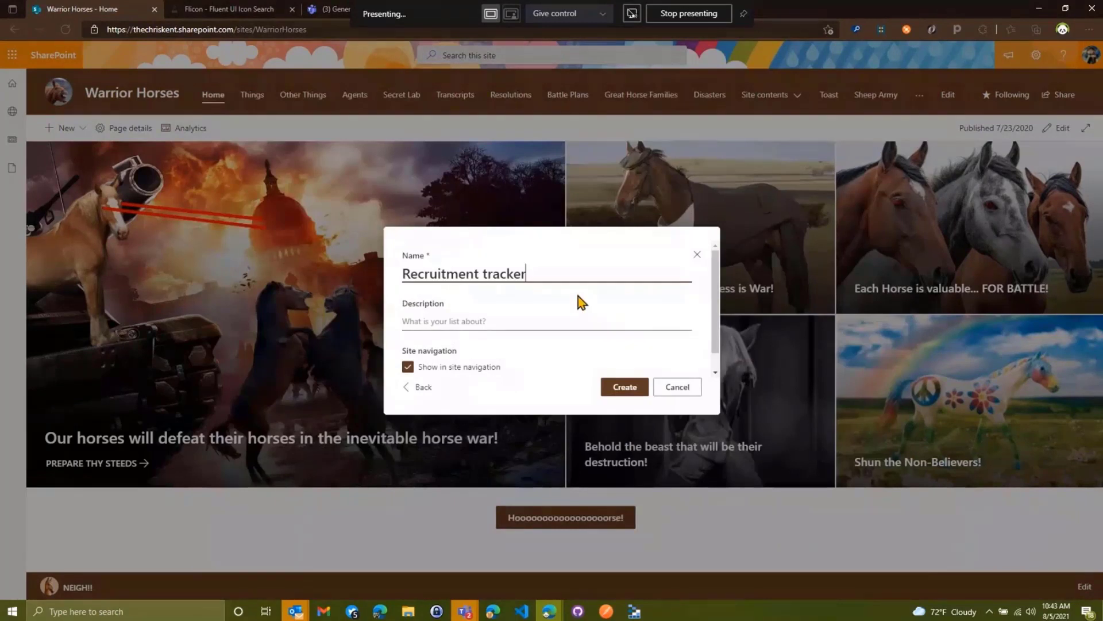
pyautogui.press('BackSpace')
pyautogui.press('Delete')
pyautogui.write('T')
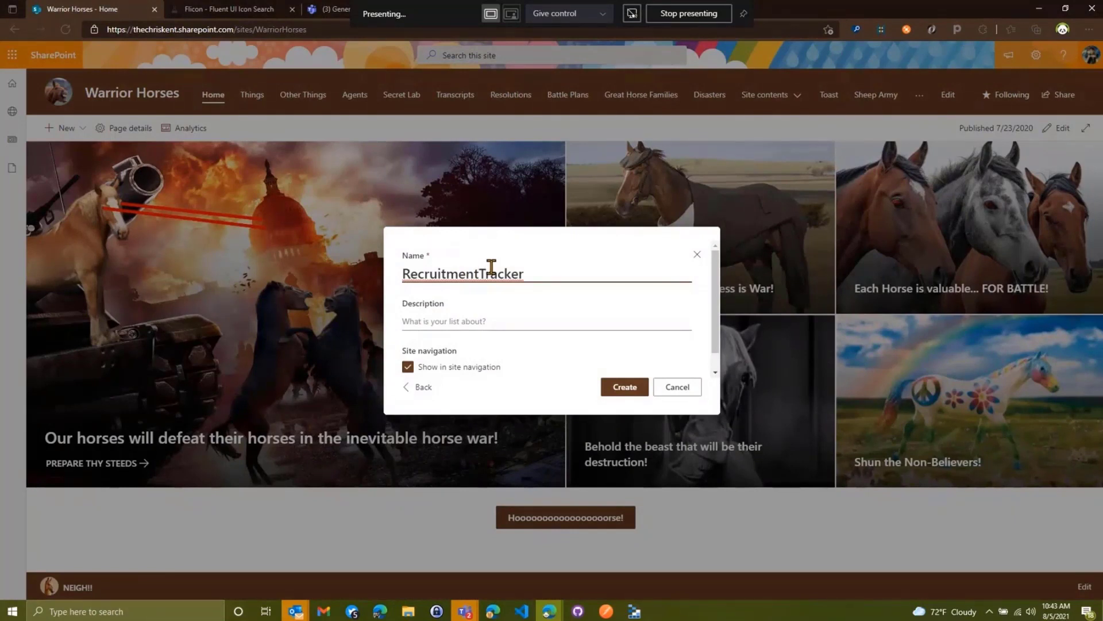
pyautogui.click(627, 389)
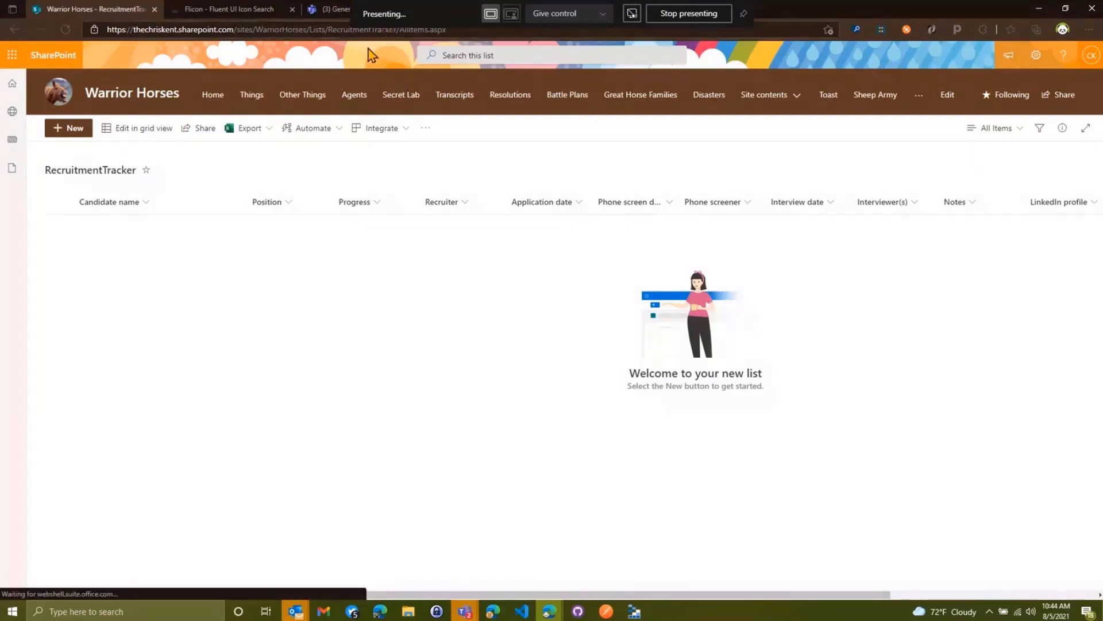
# Rename the new list's title to Recruitment Tracker.
pyautogui.click(105, 170)
pyautogui.click(514, 321)
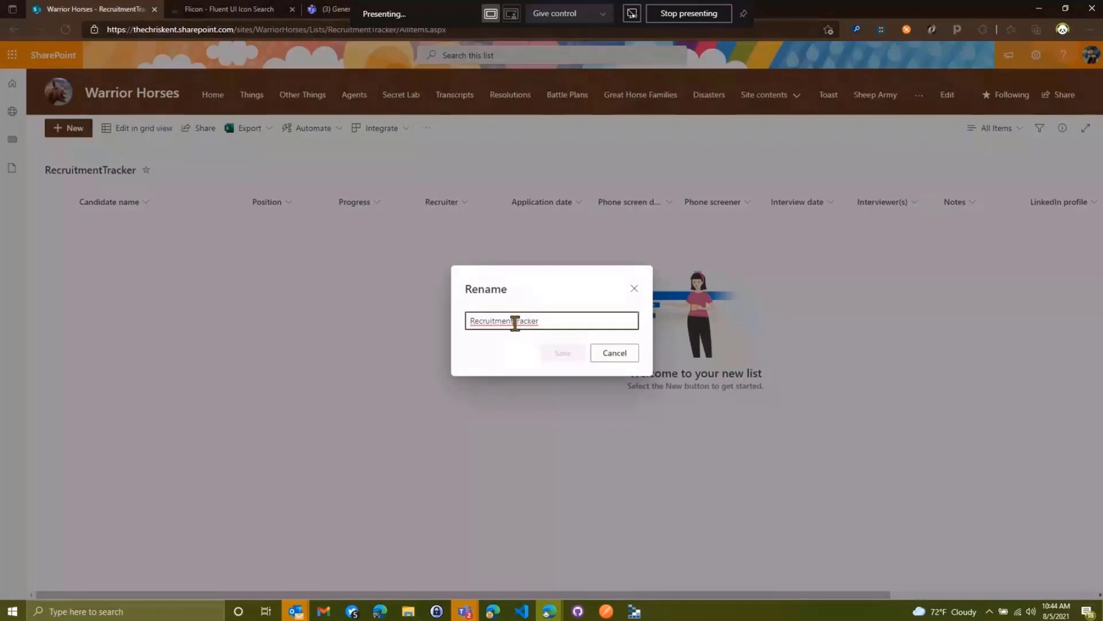
pyautogui.click(575, 356)
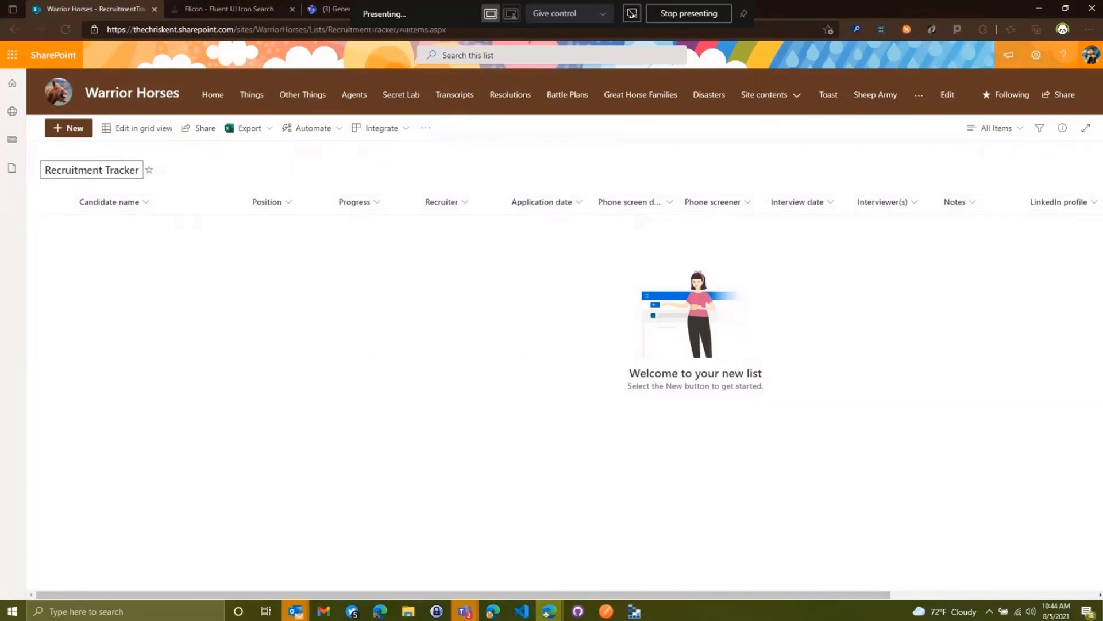
# Delete the Phone screen date and Phone screener columns.
pyautogui.click(657, 207)
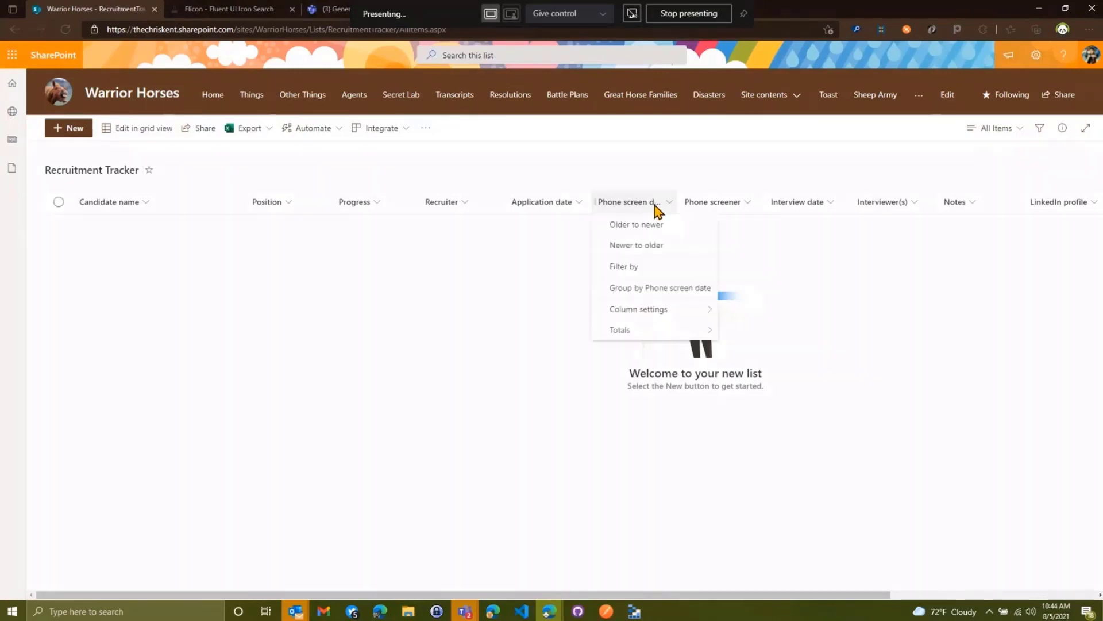
pyautogui.moveTo(657, 308)
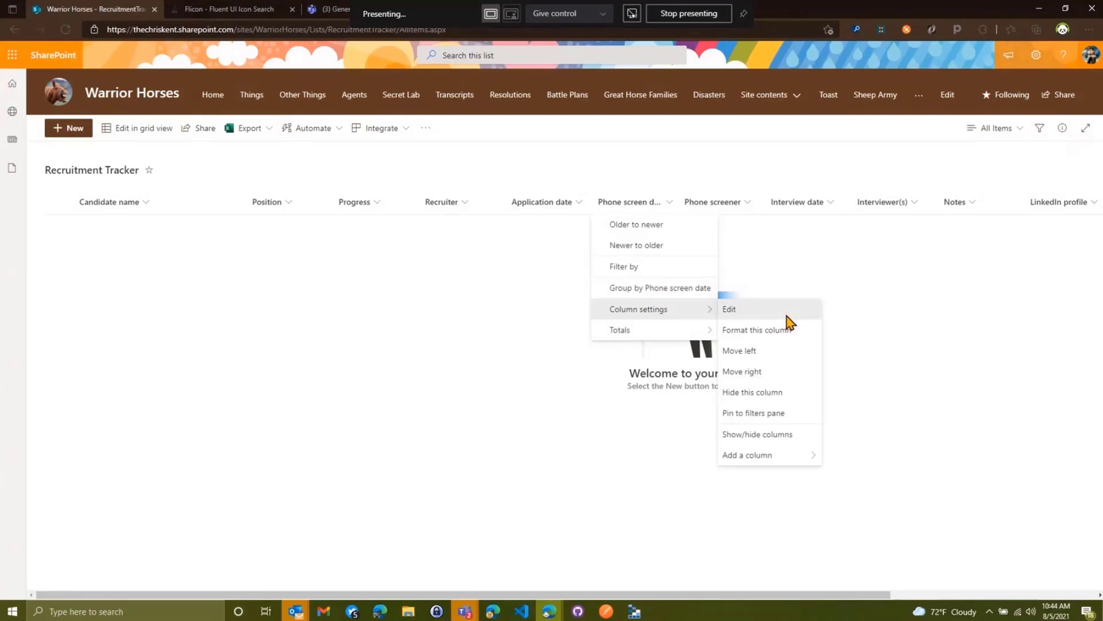
pyautogui.click(786, 315)
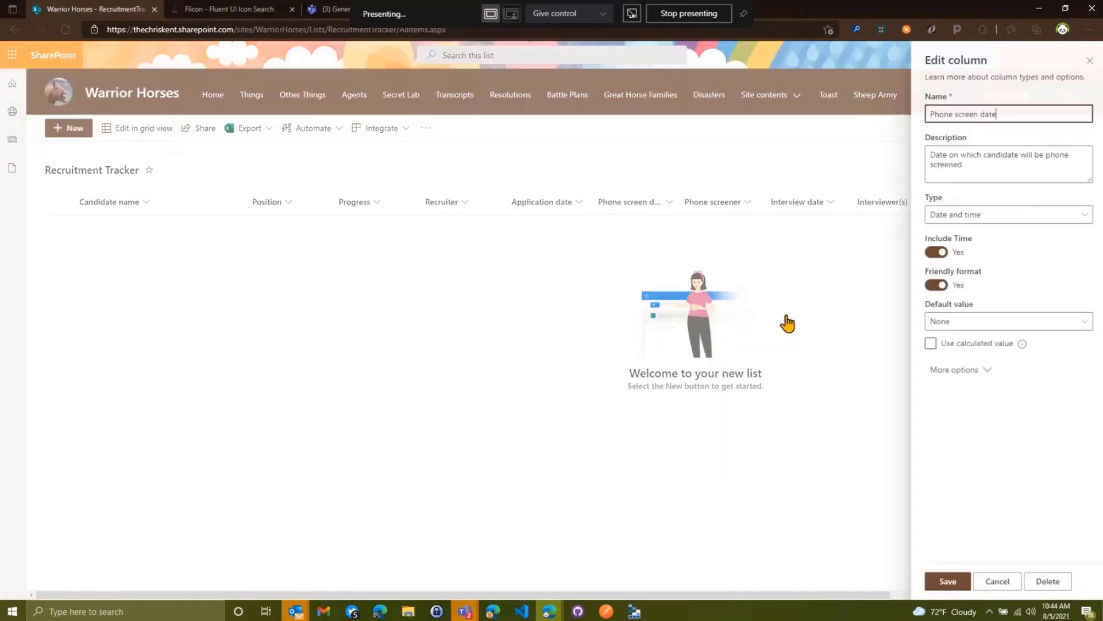
pyautogui.click(1043, 581)
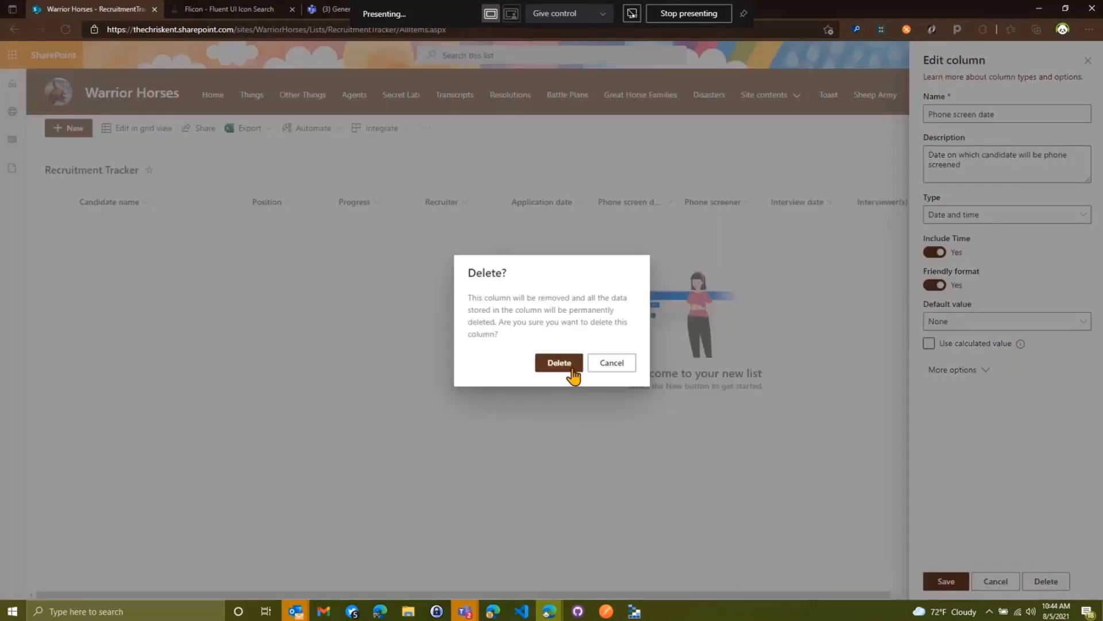
pyautogui.click(560, 363)
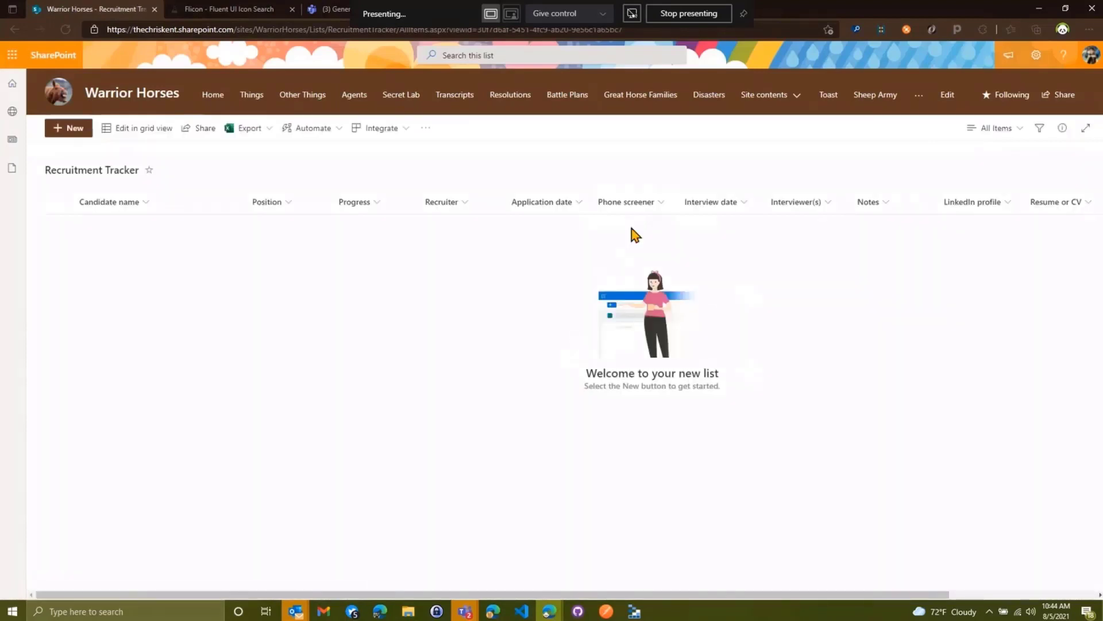
pyautogui.click(661, 202)
pyautogui.click(715, 311)
pyautogui.click(1045, 581)
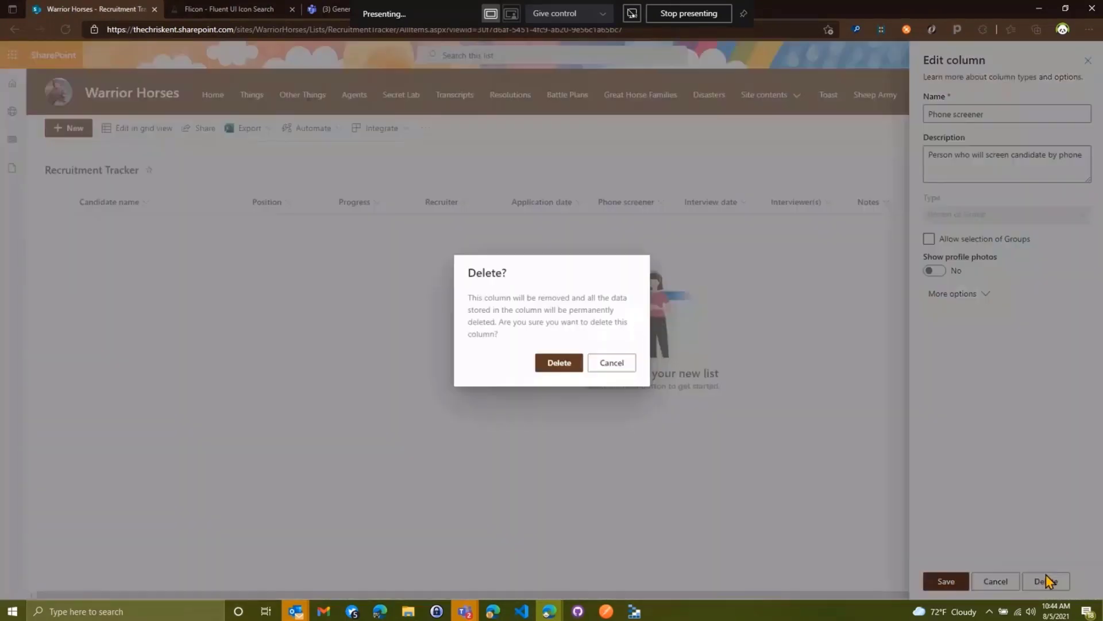
pyautogui.click(564, 366)
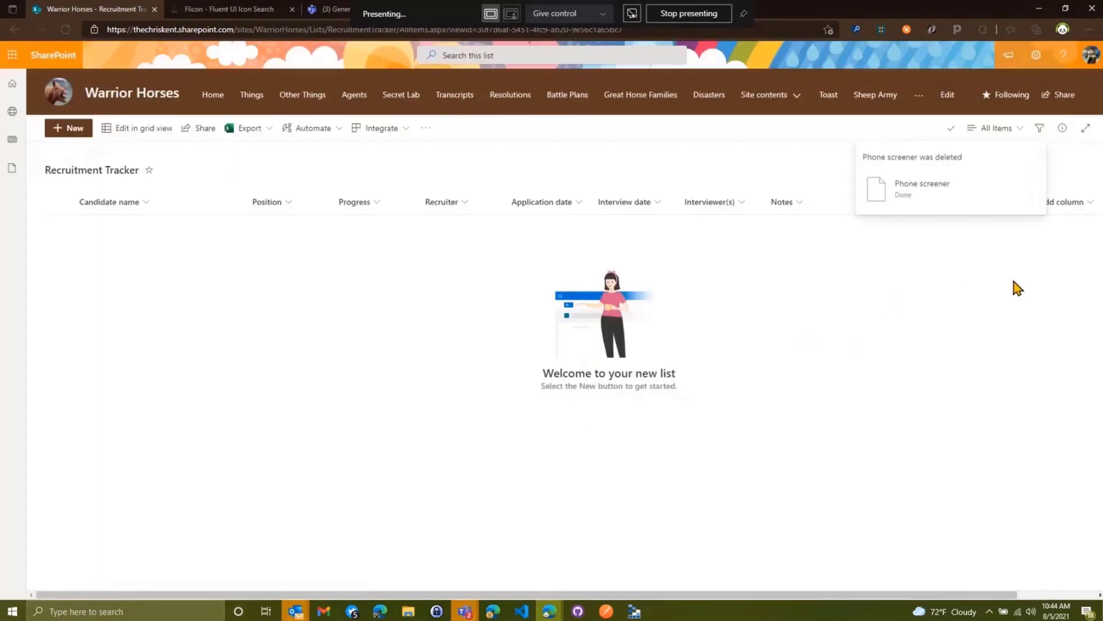
# Delete the LinkedIn profile column.
pyautogui.click(908, 207)
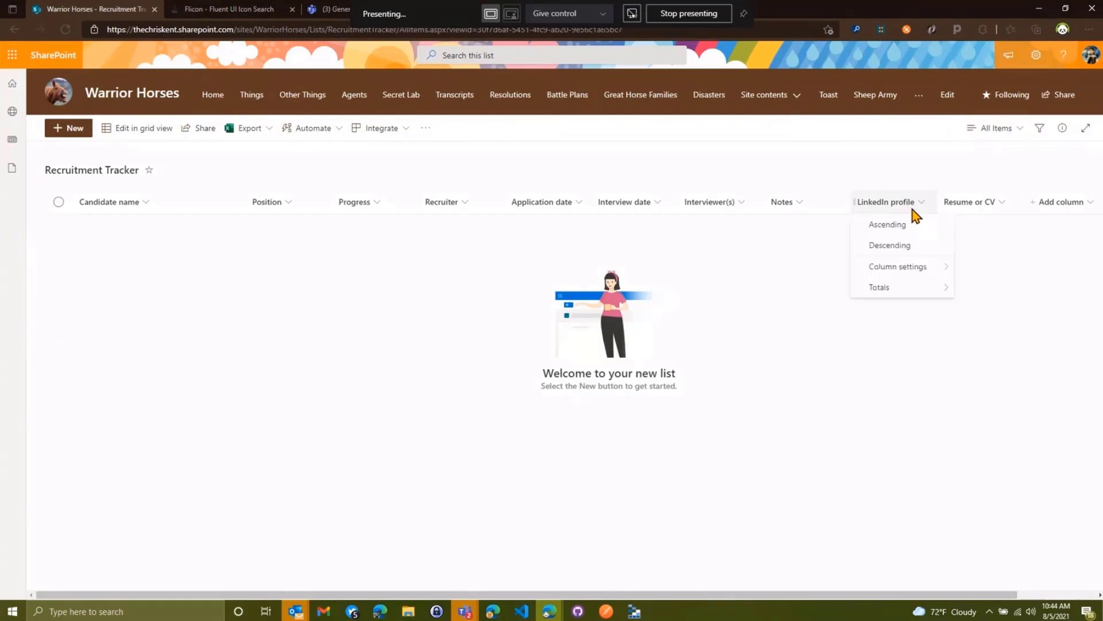
pyautogui.moveTo(926, 273)
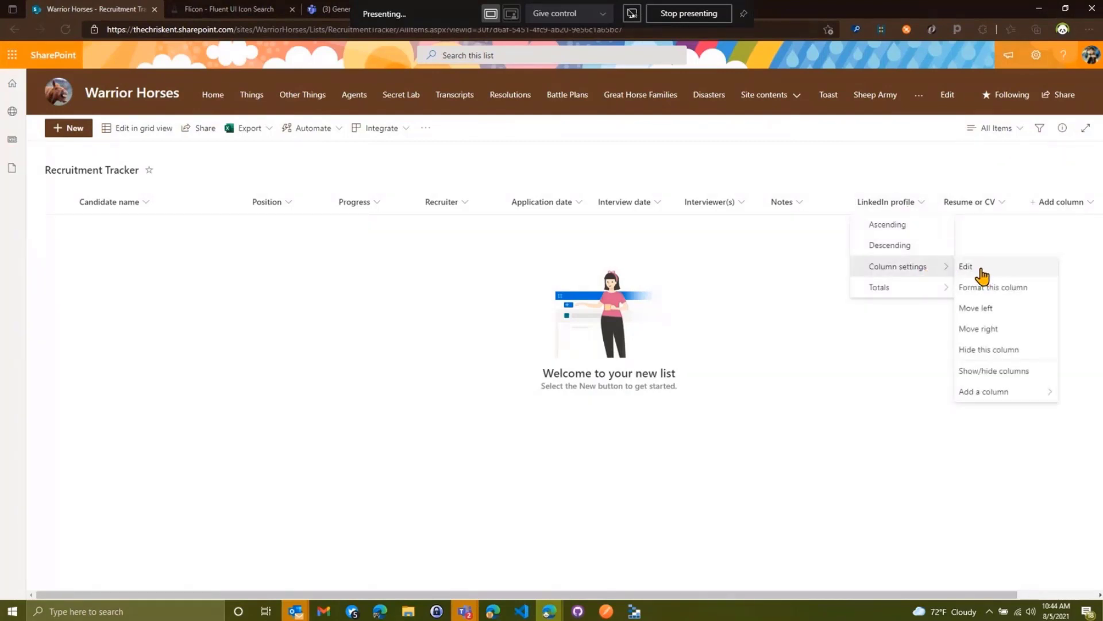
pyautogui.click(981, 268)
pyautogui.click(1035, 585)
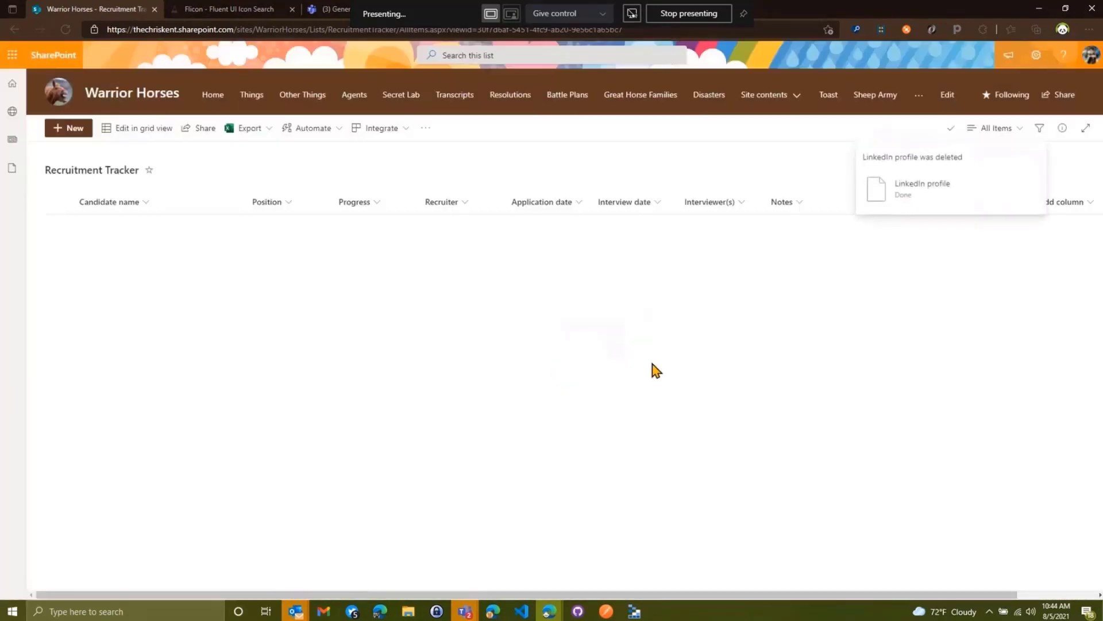
pyautogui.click(288, 202)
# Rename the Position choices to Assassin, Battlefield Engineer and Mindless Grunt, and remove Account manager.
pyautogui.moveTo(320, 314)
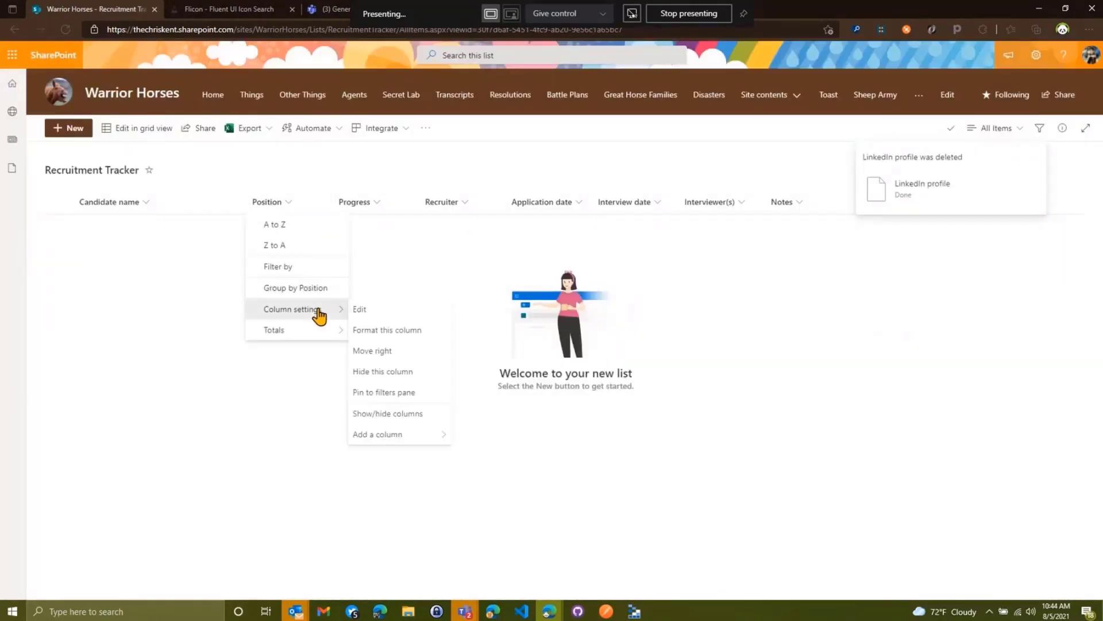
pyautogui.click(367, 310)
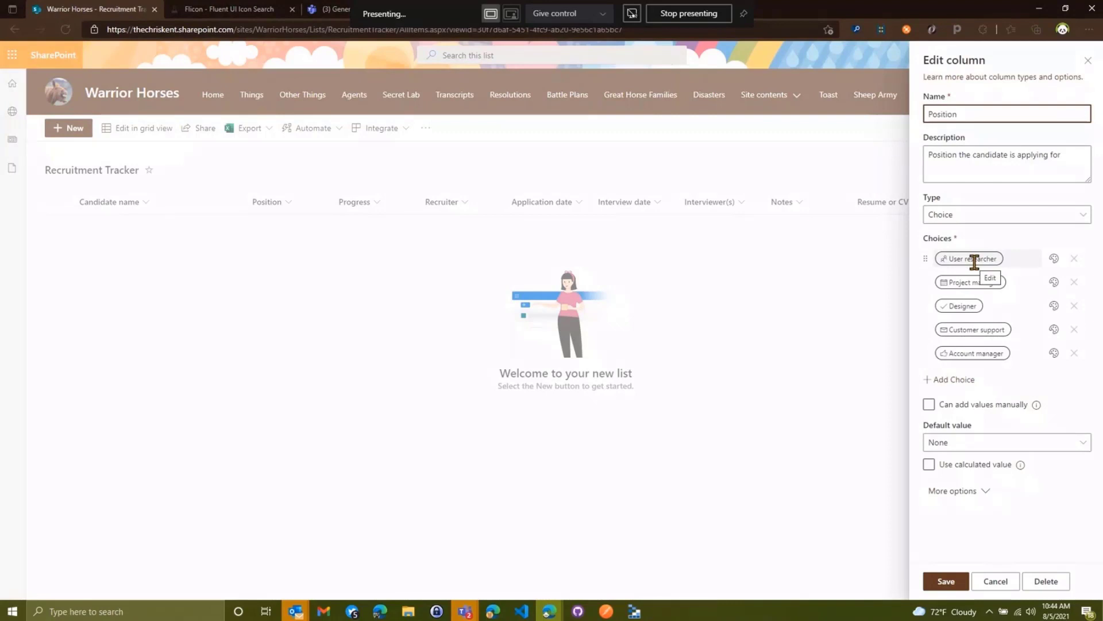
pyautogui.click(974, 259)
pyautogui.write('Assassin')
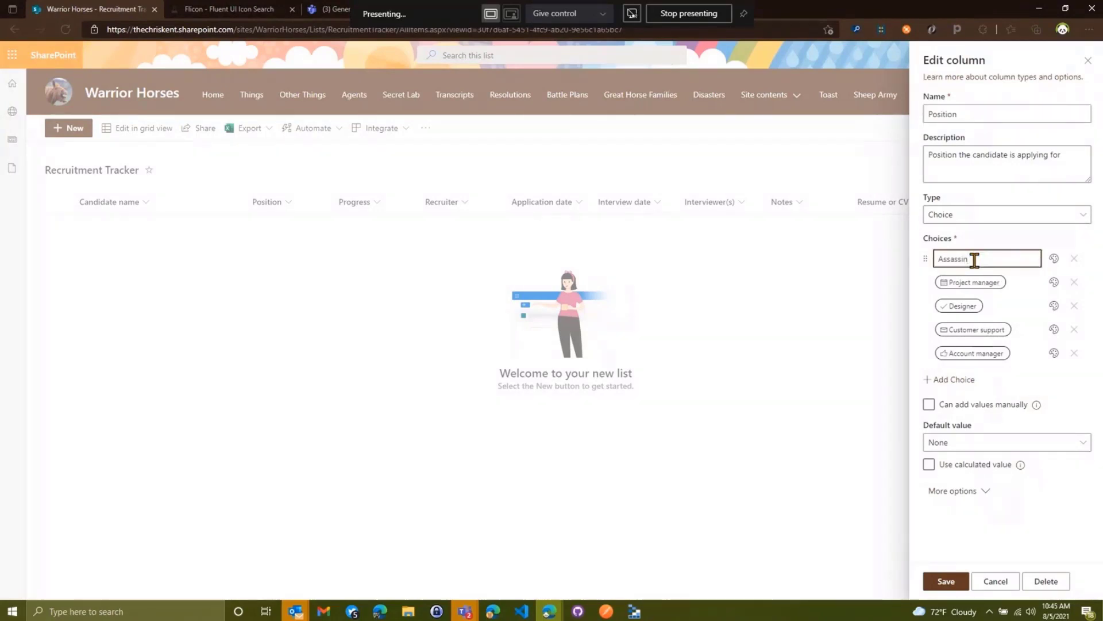
pyautogui.press('Tab')
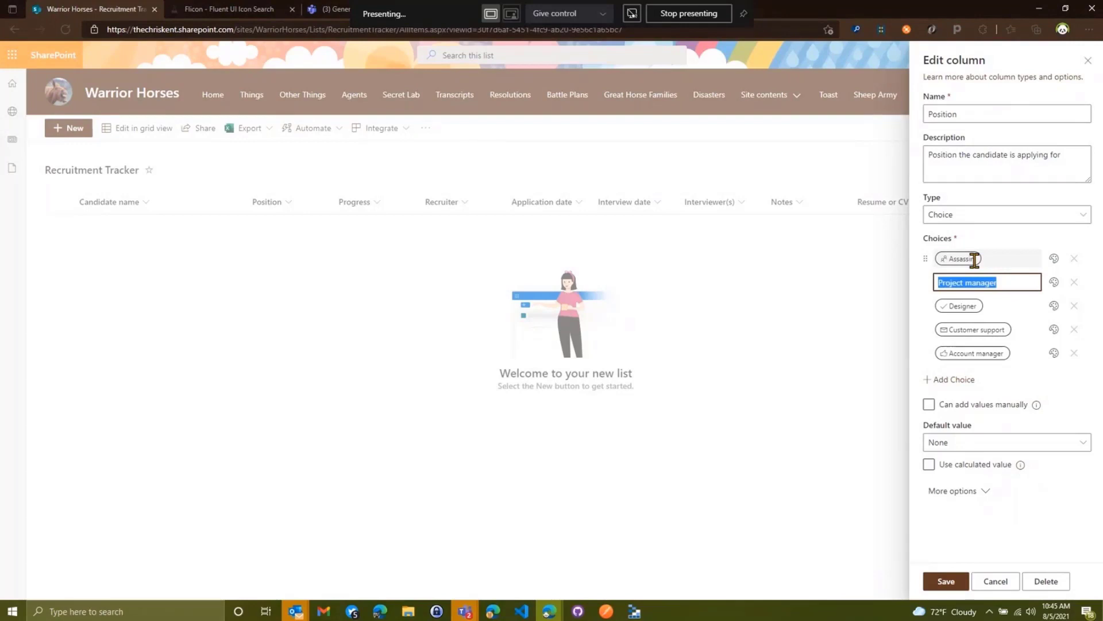
pyautogui.write('Battlefield Engineer')
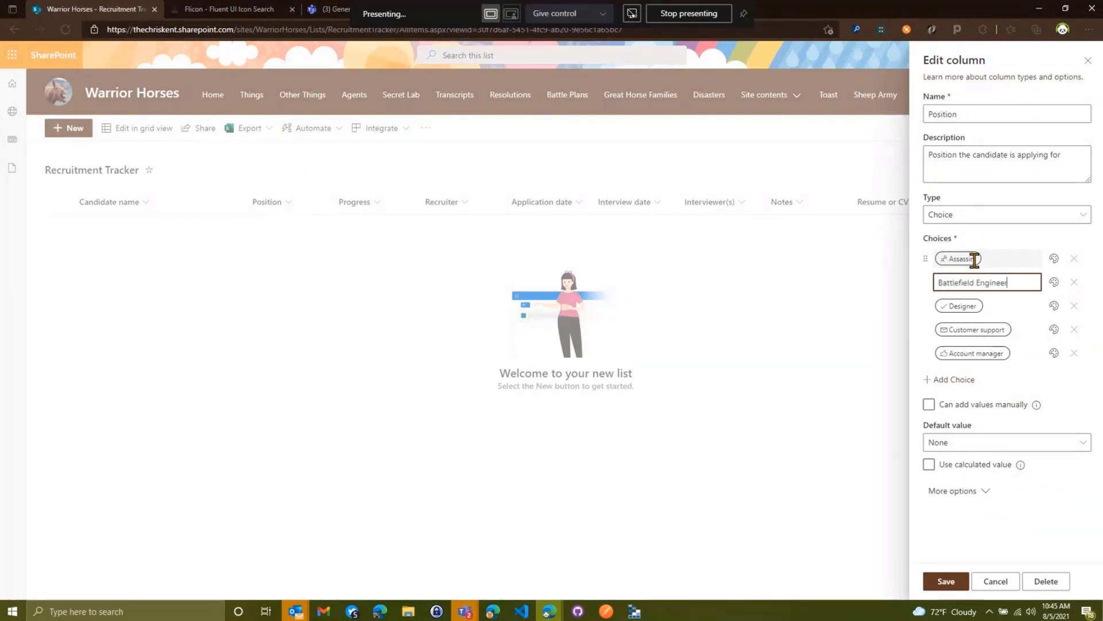
pyautogui.press('Tab')
pyautogui.write('Mind')
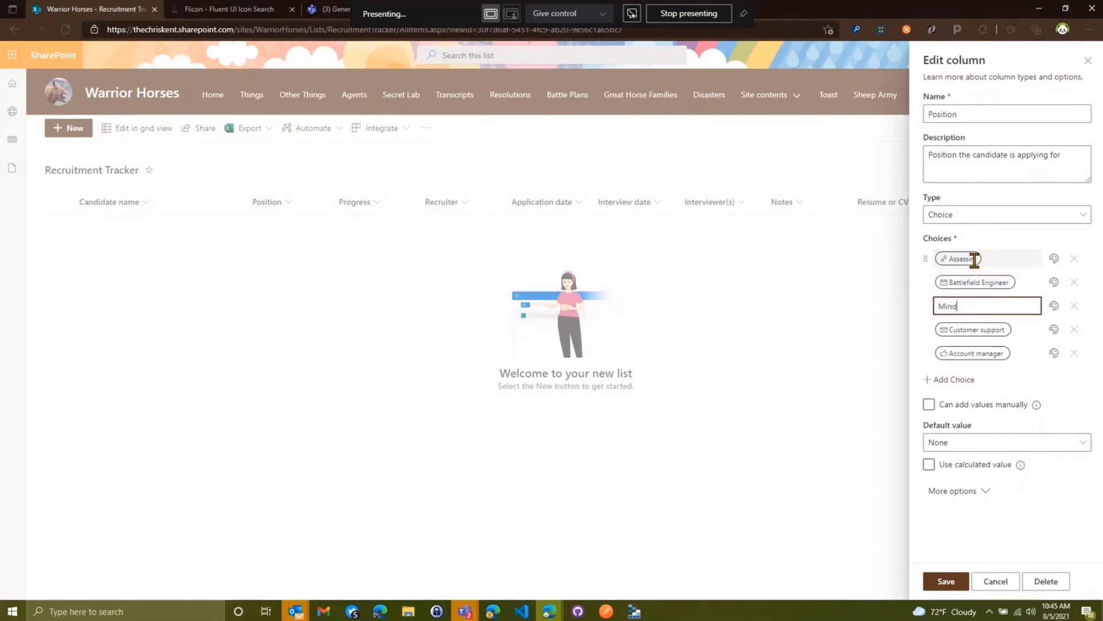
pyautogui.write('less Grunt')
pyautogui.press('Tab')
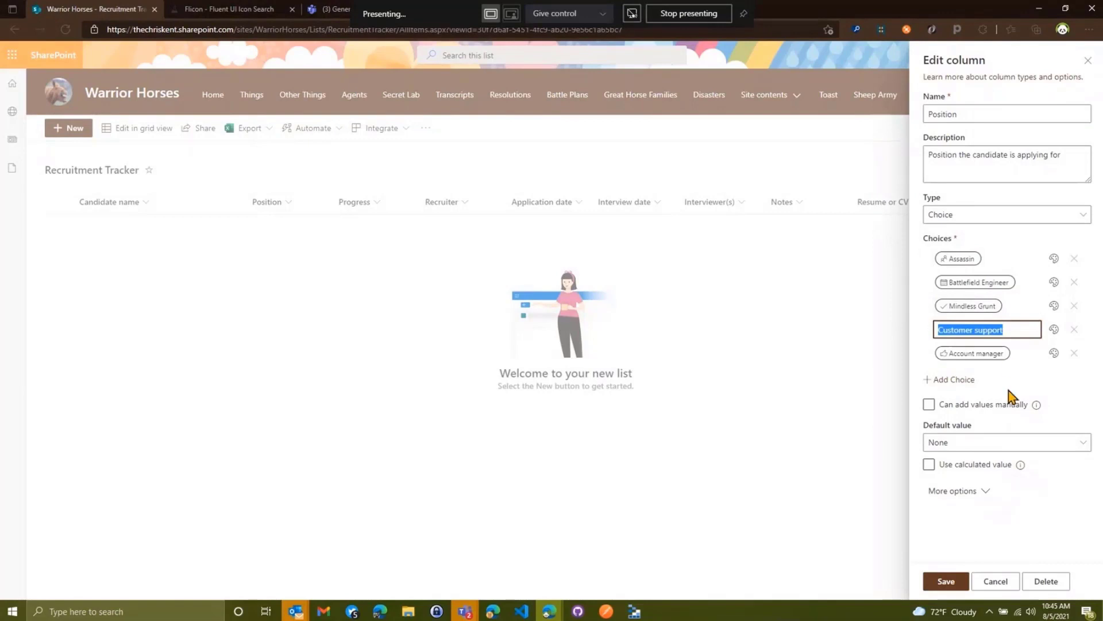
pyautogui.click(1073, 356)
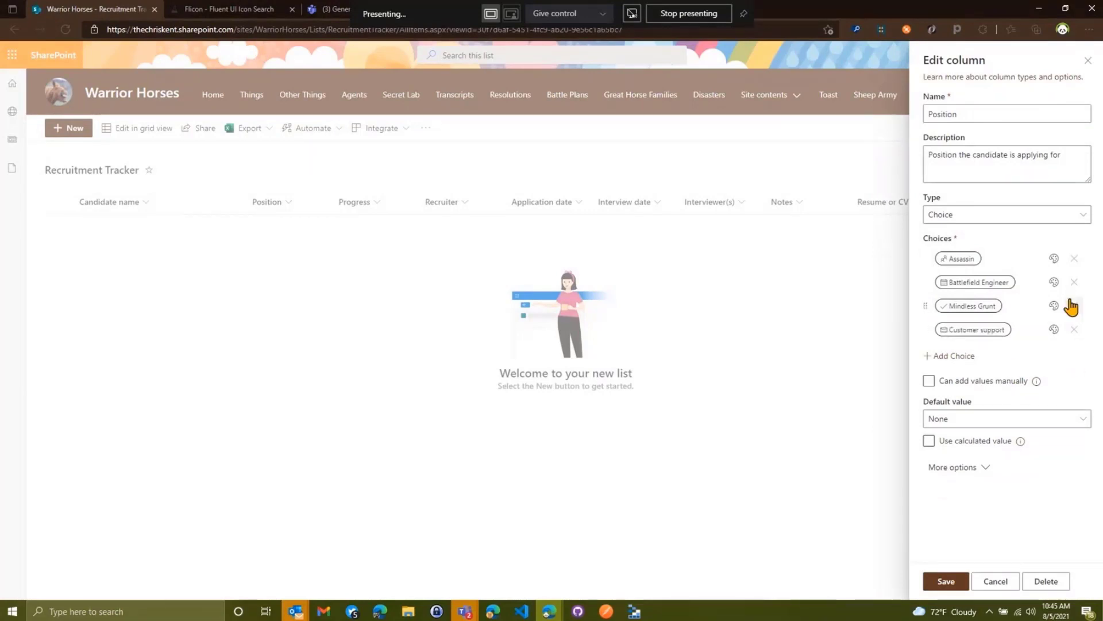
# Fill Assassin and Battlefield Engineer red, Mindless Grunt blue, Customer support green; move Mindless Grunt first.
pyautogui.click(1054, 259)
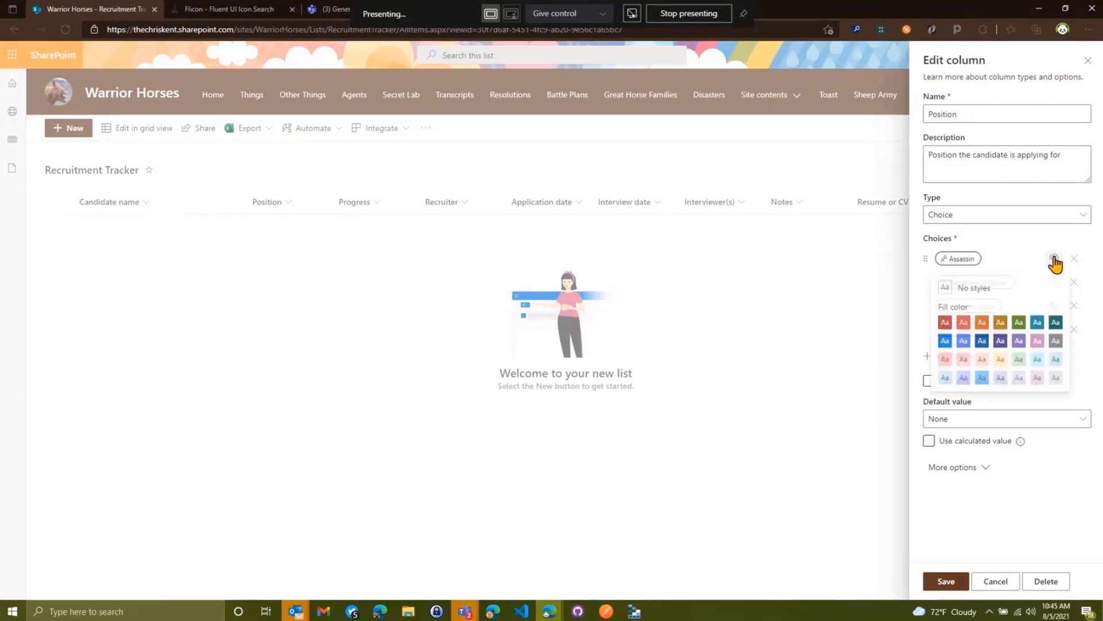
pyautogui.click(945, 323)
pyautogui.click(1054, 282)
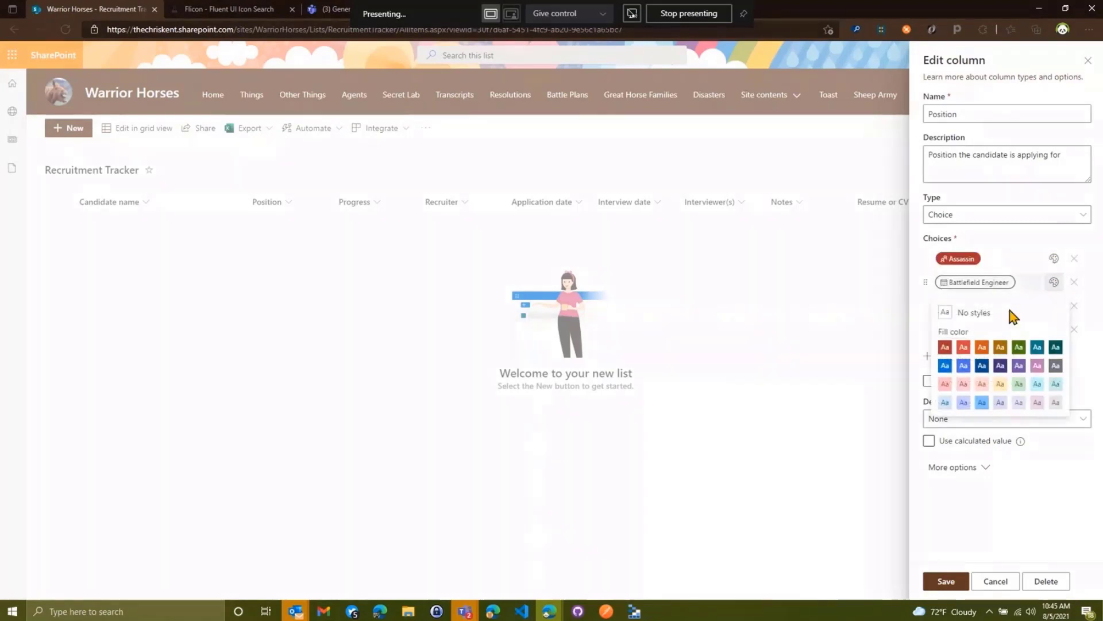
pyautogui.click(965, 346)
pyautogui.click(1054, 306)
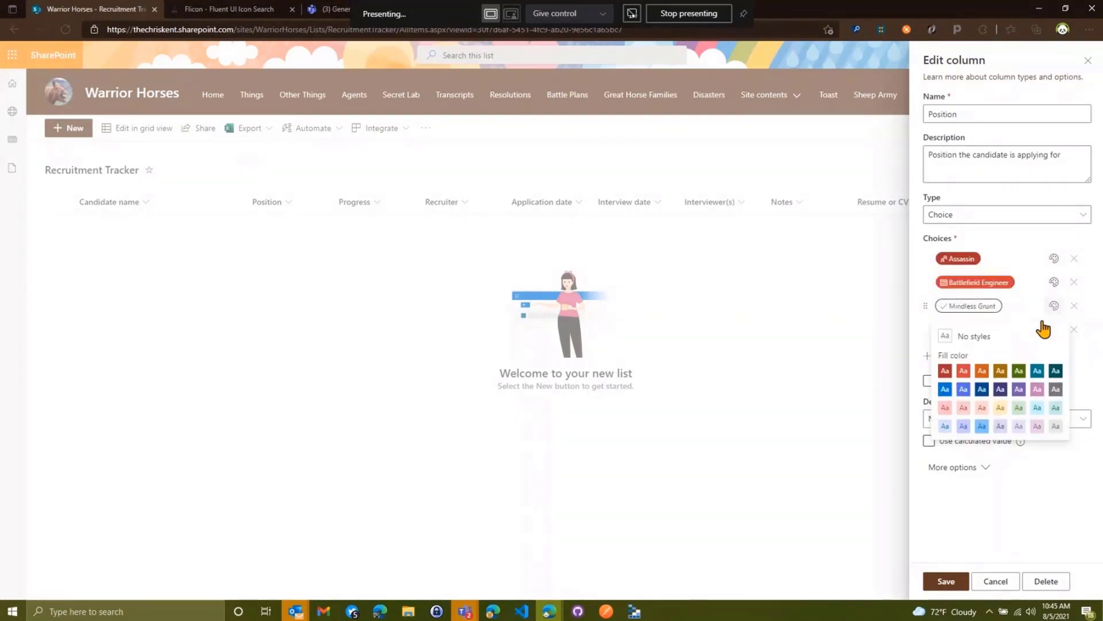
pyautogui.click(951, 391)
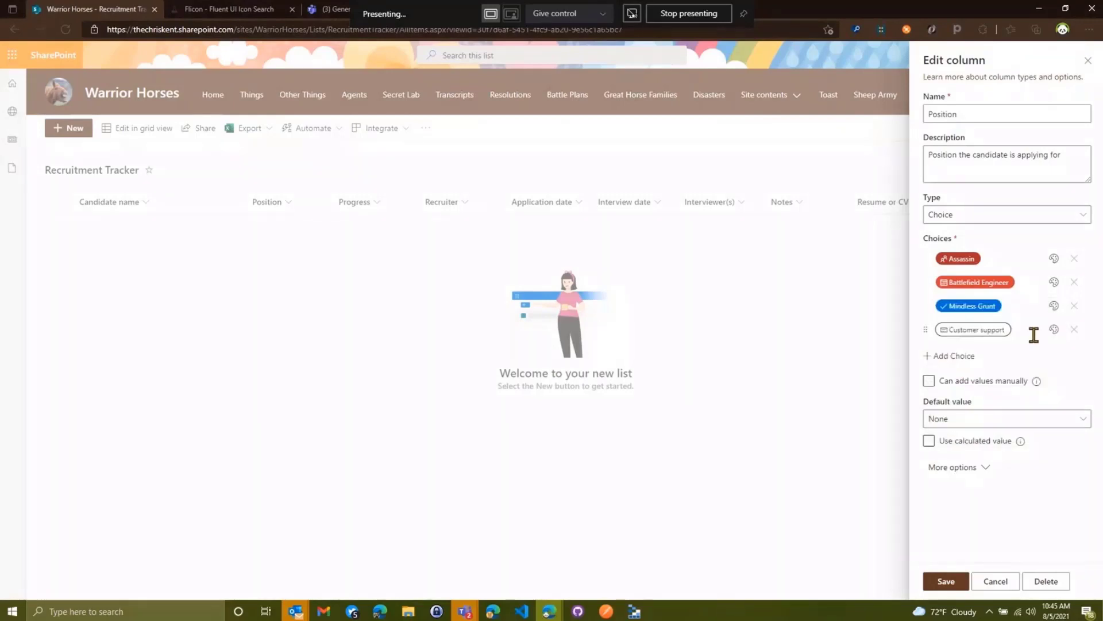
pyautogui.click(1054, 330)
pyautogui.click(1018, 394)
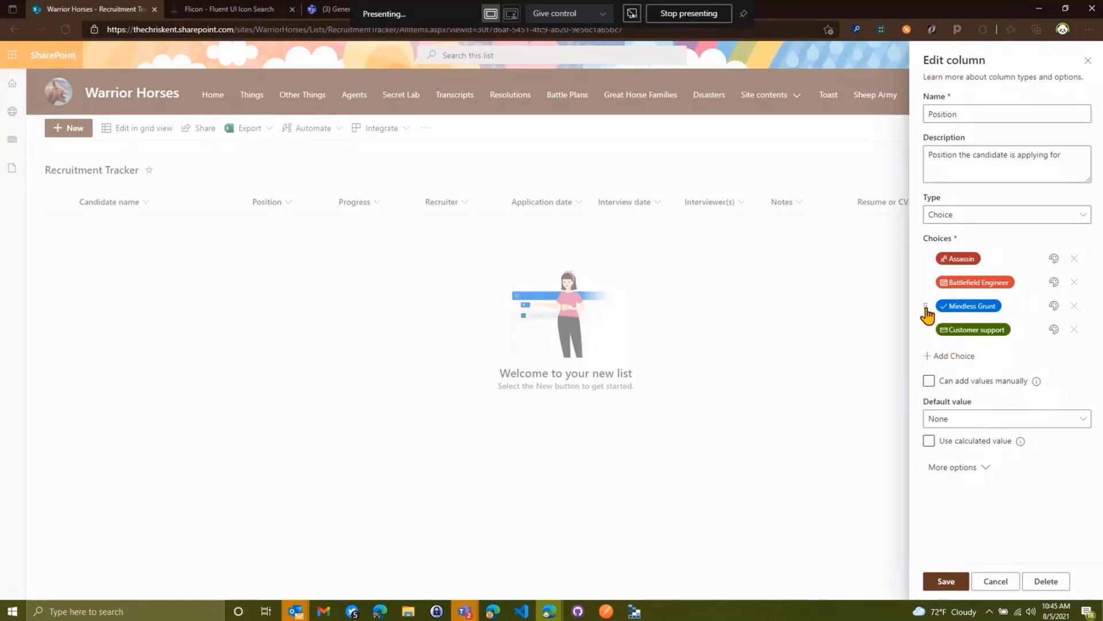
pyautogui.moveTo(927, 310)
pyautogui.mouseDown()
pyautogui.moveTo(924, 256)
pyautogui.moveTo(929, 312)
pyautogui.mouseUp()
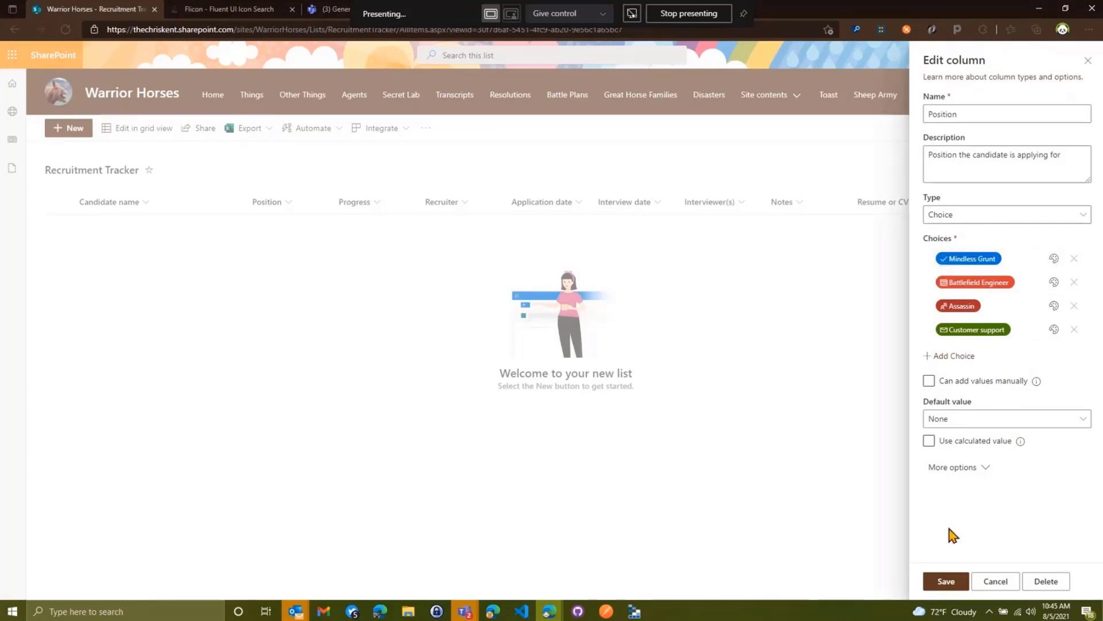
# Save the Position column and switch the list to grid view editing.
pyautogui.click(946, 581)
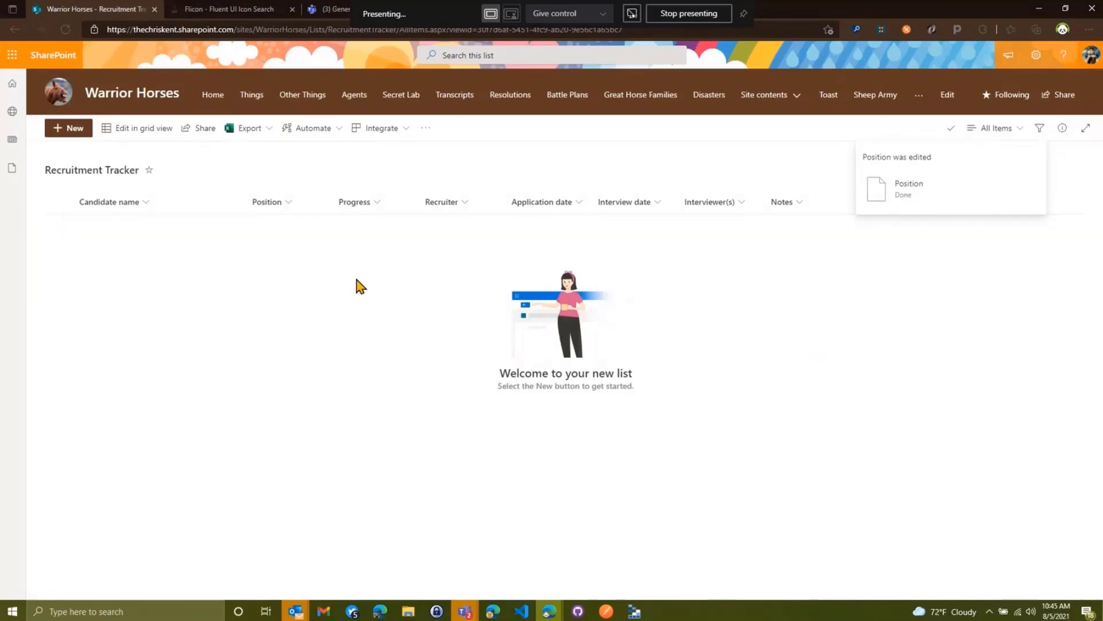
pyautogui.click(158, 129)
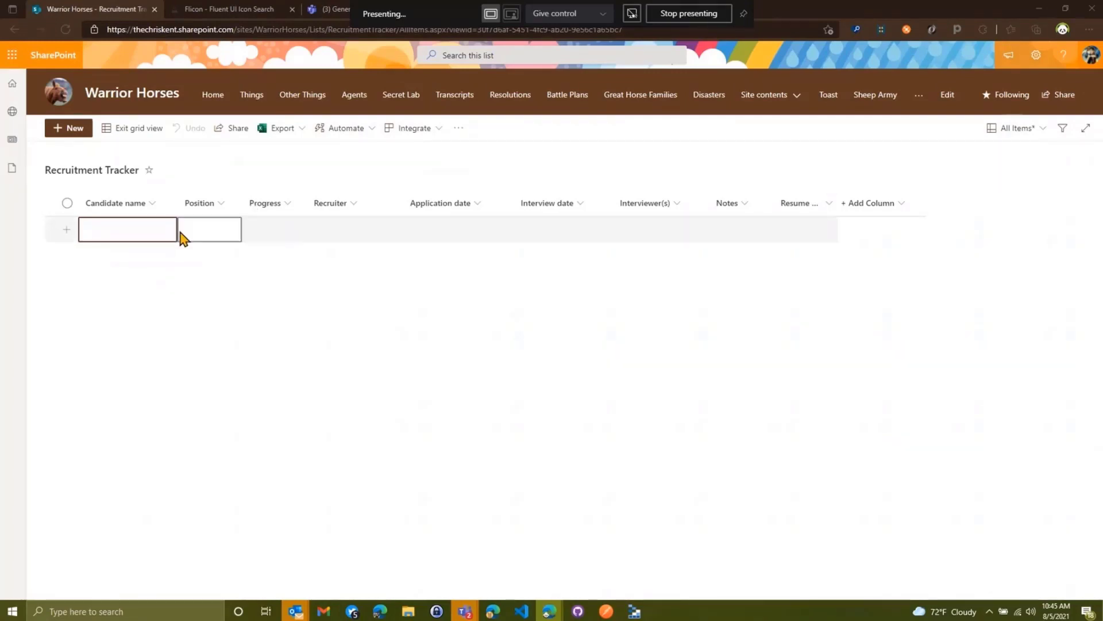
pyautogui.hotkey('ctrl', 'v')
pyautogui.hotkey('ctrl', 'z')
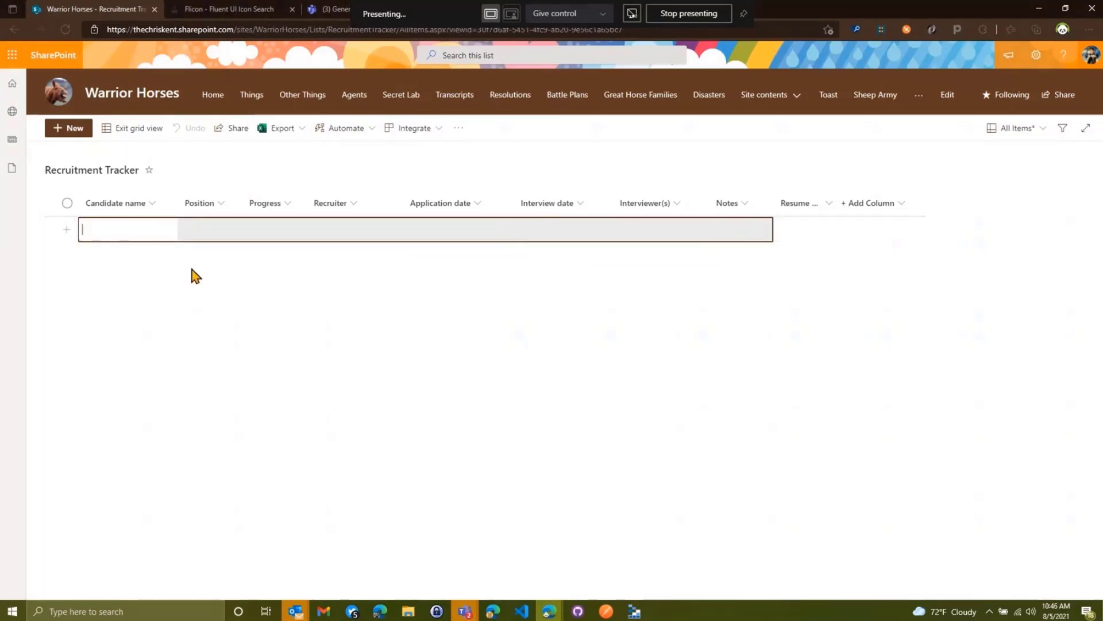
pyautogui.press('Escape')
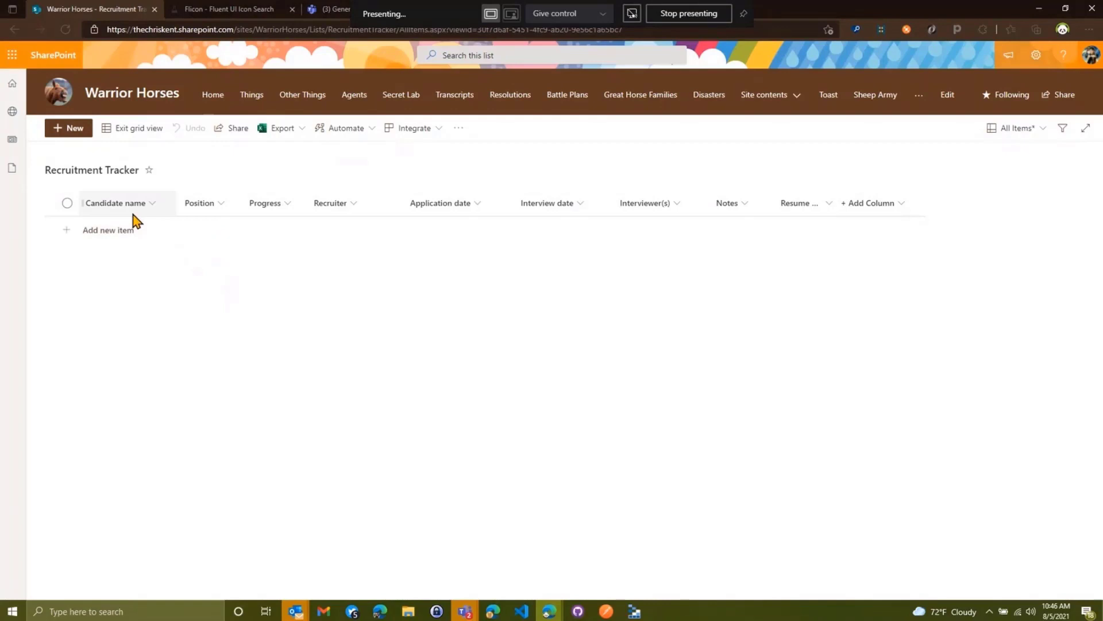
# Paste the seven candidate rows into a new grid row and exit grid view.
pyautogui.click(134, 230)
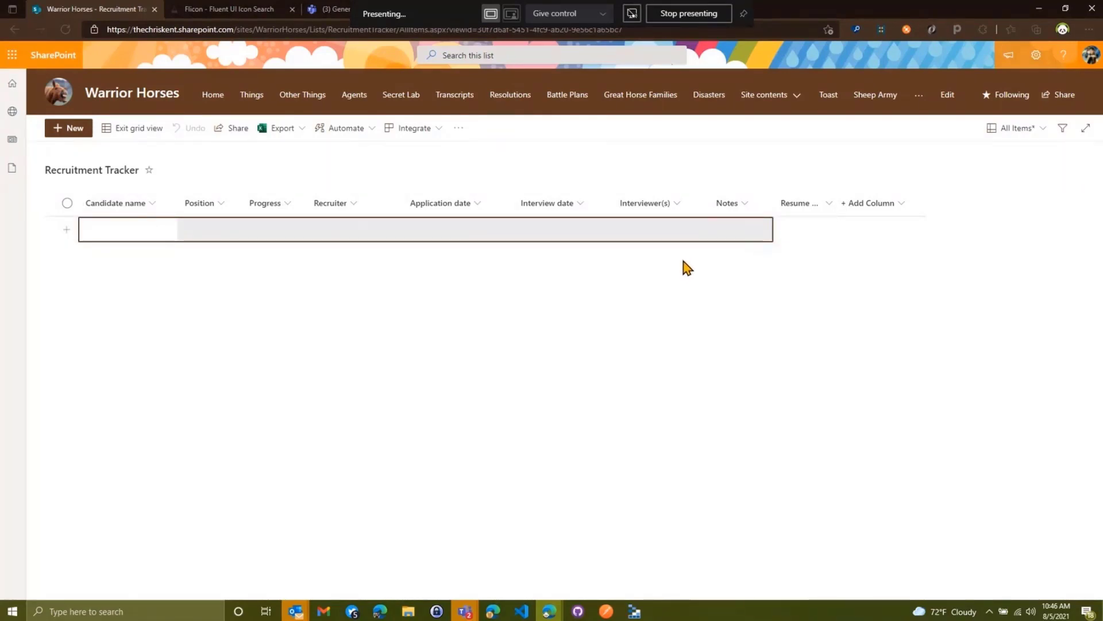
pyautogui.hotkey('ctrl', 'v')
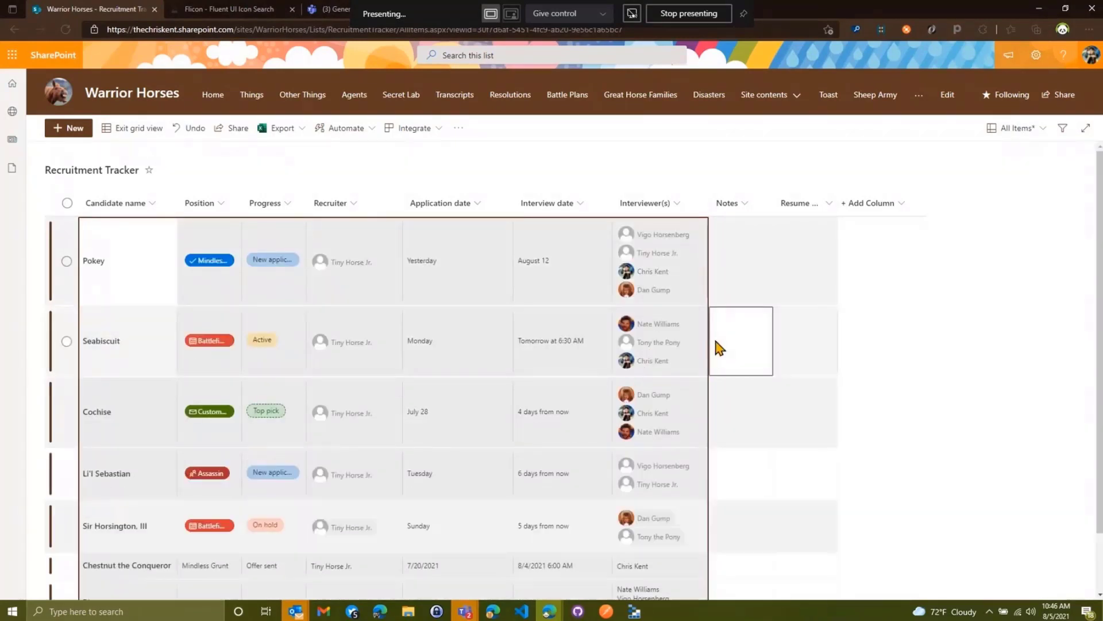
pyautogui.scroll(-1, 758, 352)
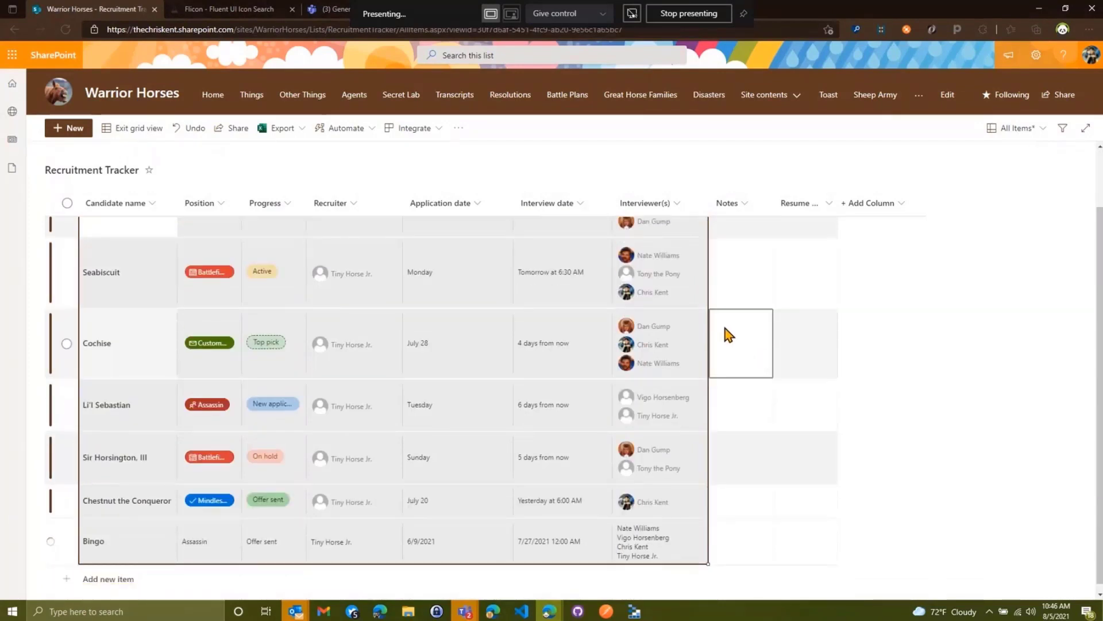
pyautogui.click(135, 128)
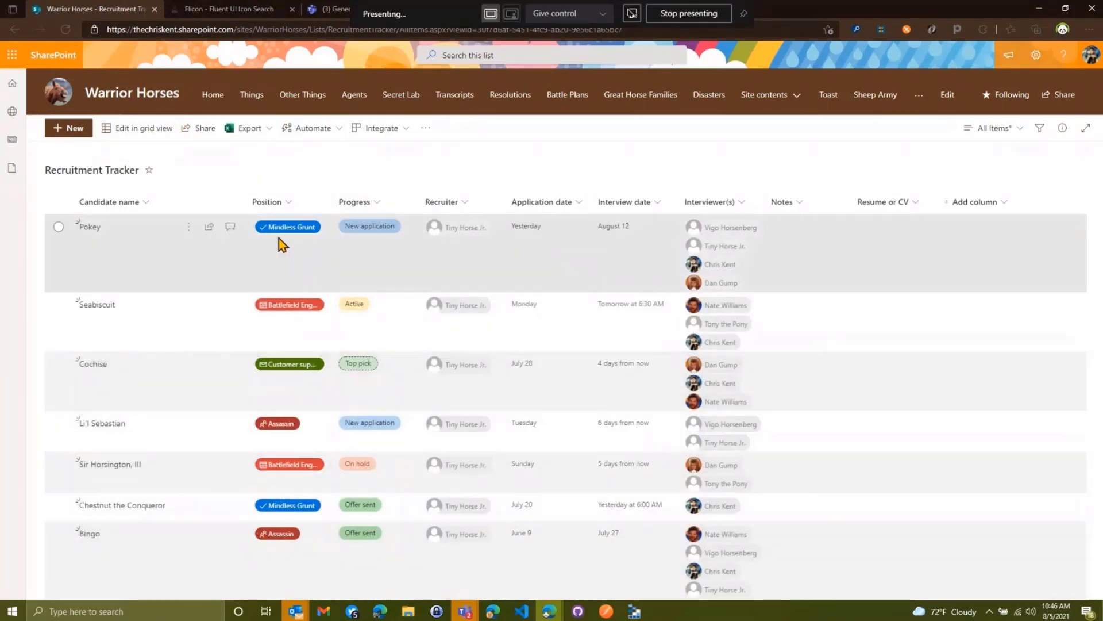
pyautogui.click(289, 204)
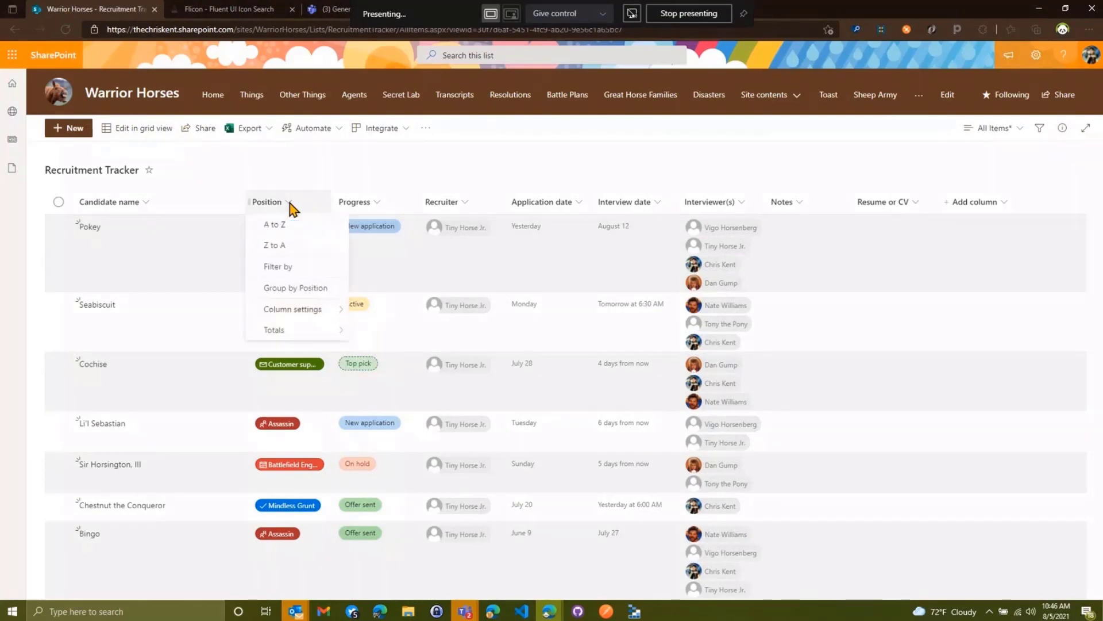
pyautogui.click(362, 171)
pyautogui.hotkey('ctrl', '+')
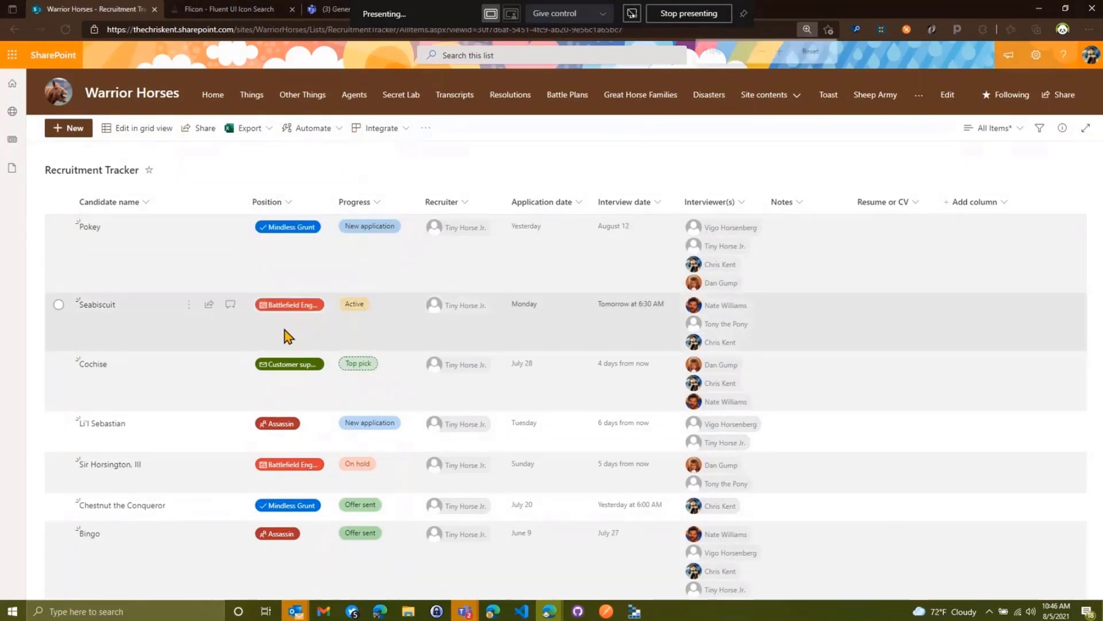
pyautogui.hotkey('ctrl', '+')
pyautogui.click(351, 245)
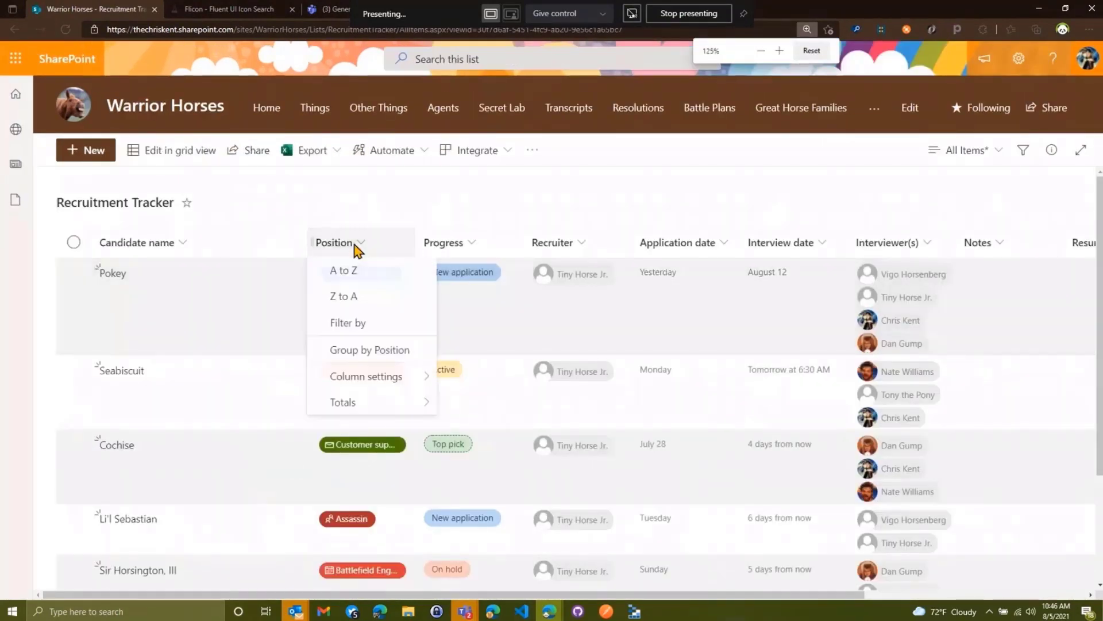
pyautogui.moveTo(391, 377)
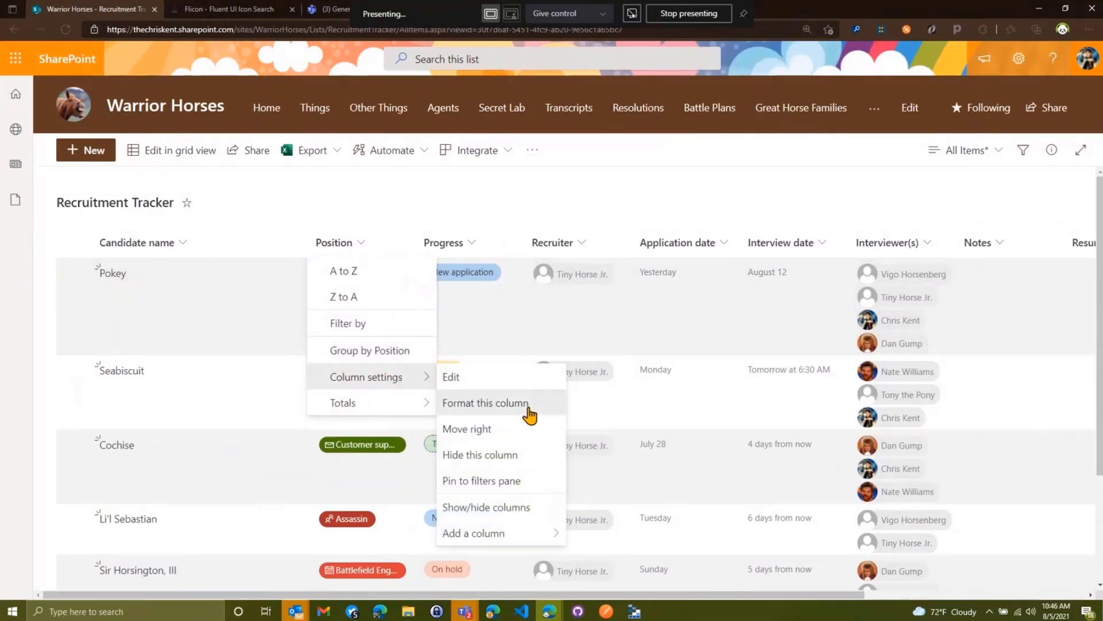
pyautogui.click(527, 401)
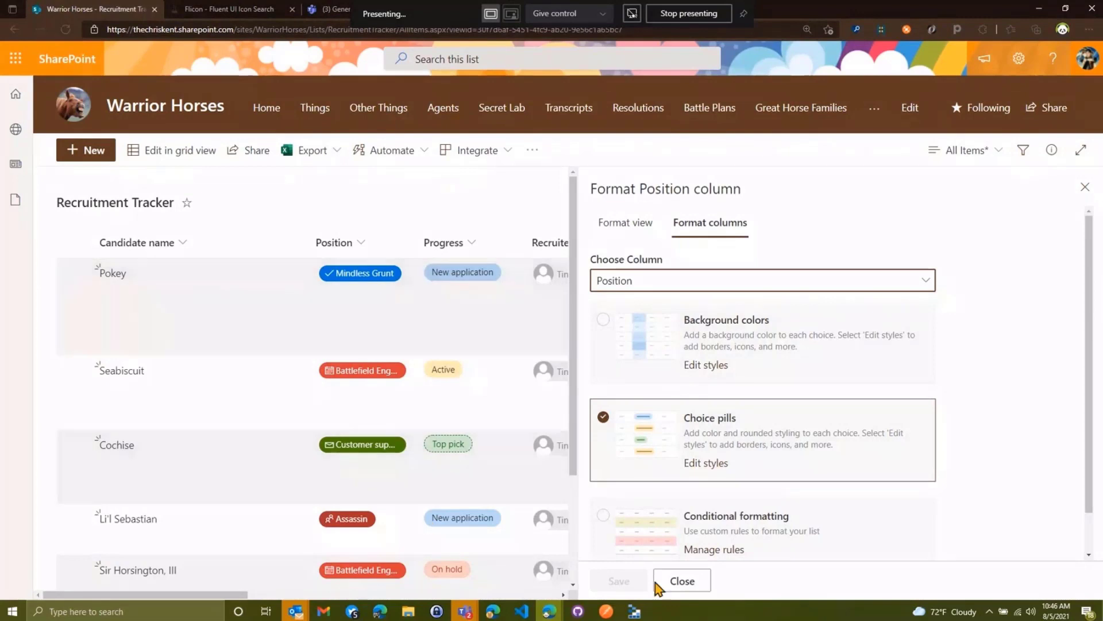
pyautogui.click(706, 464)
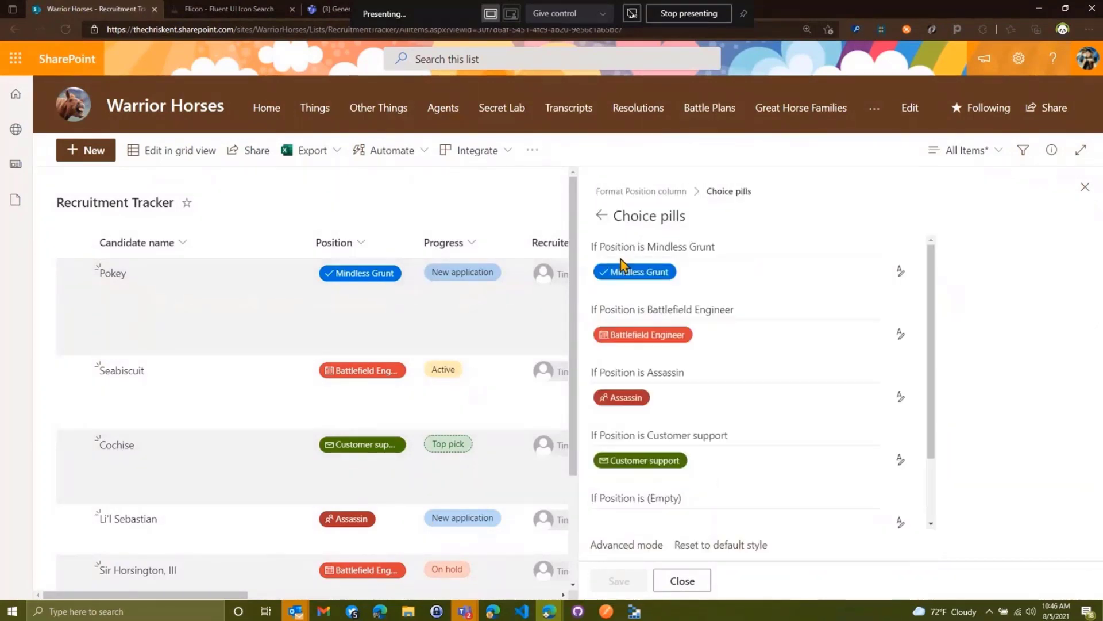
pyautogui.click(900, 271)
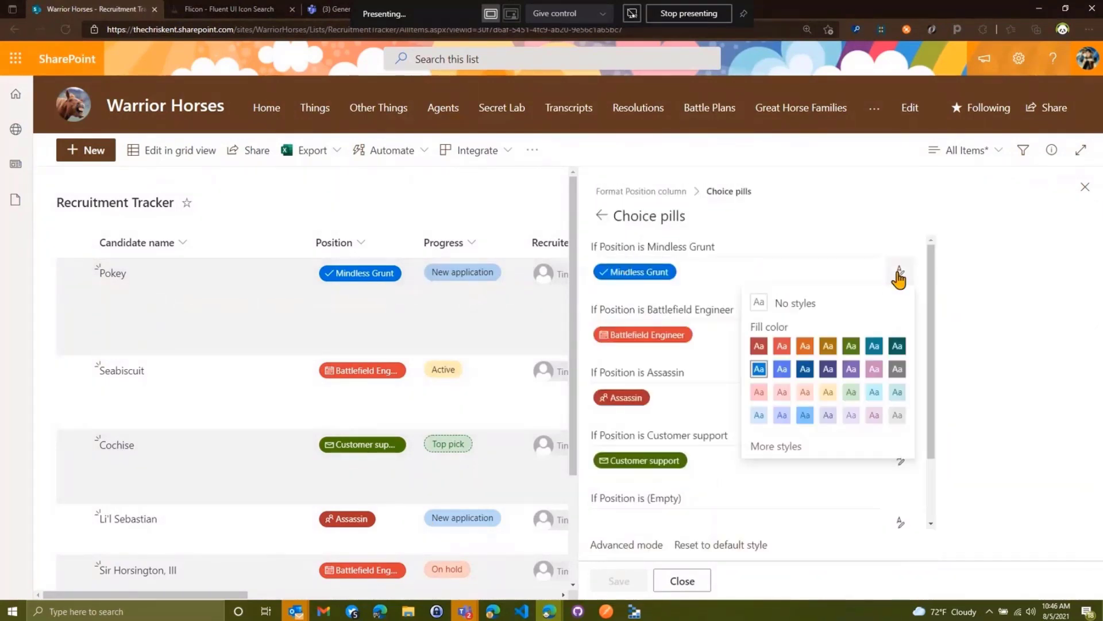
pyautogui.click(777, 448)
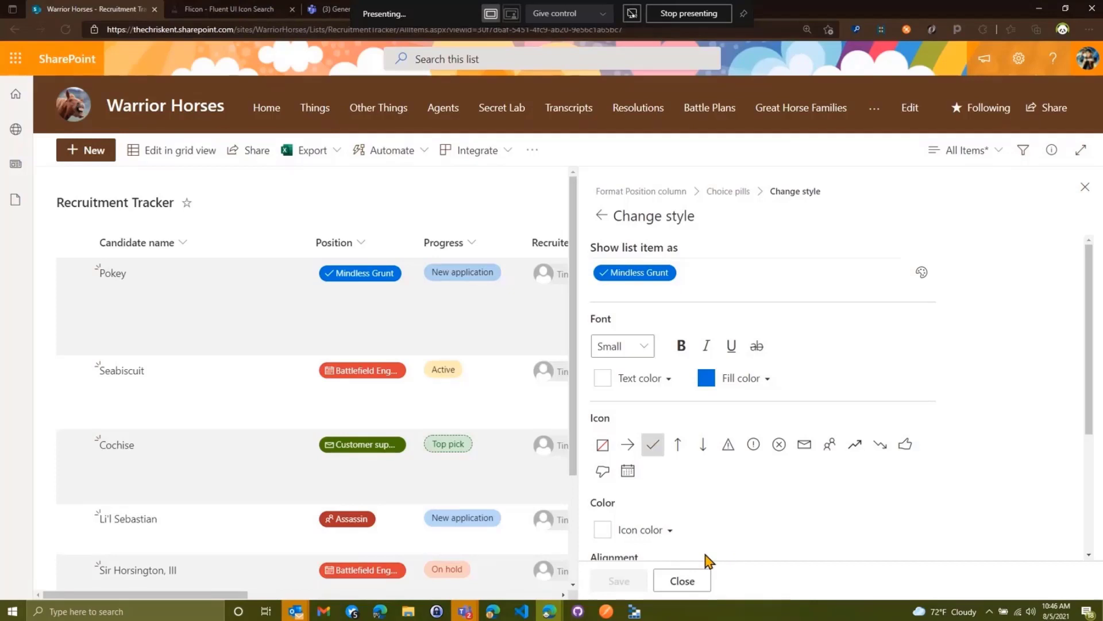
pyautogui.click(682, 580)
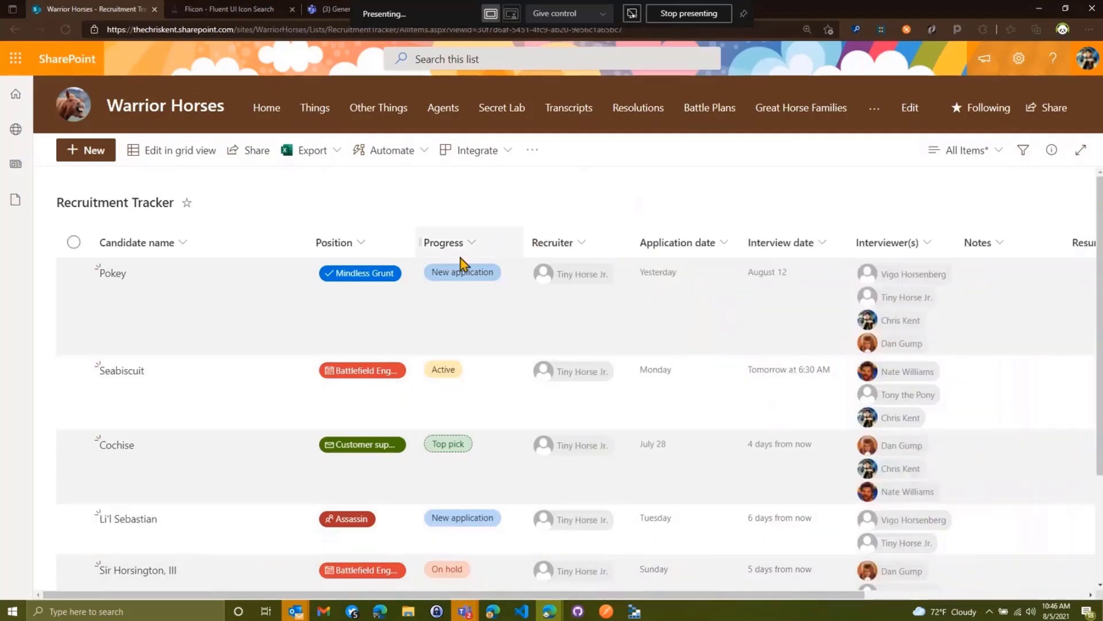
# Open the Position column's formatting pane in advanced JSON mode.
pyautogui.click(363, 242)
pyautogui.moveTo(376, 381)
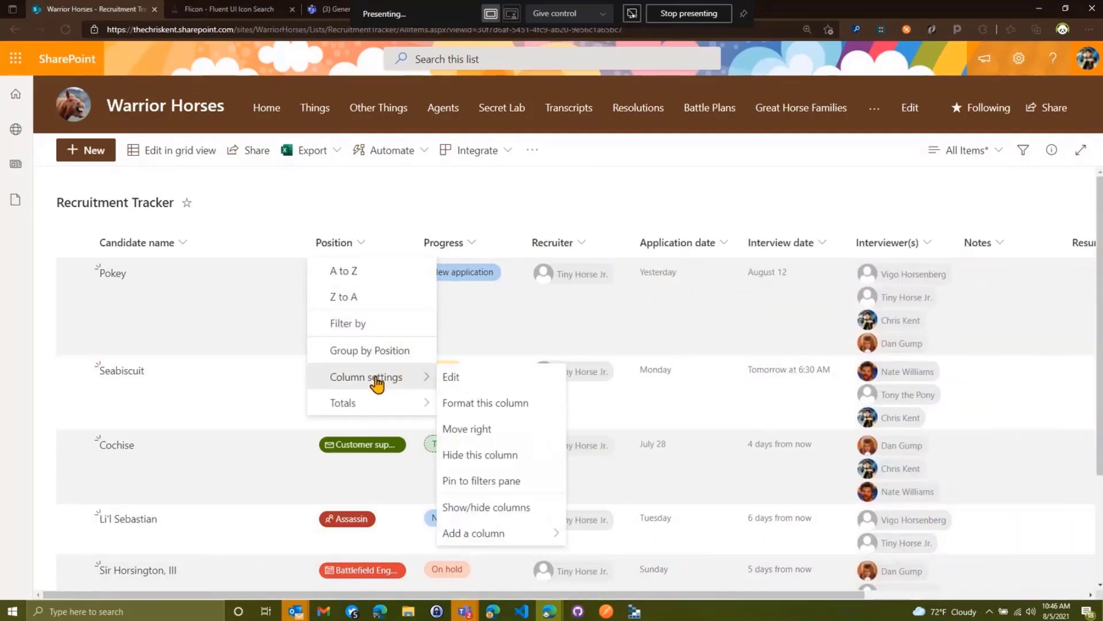
pyautogui.click(515, 408)
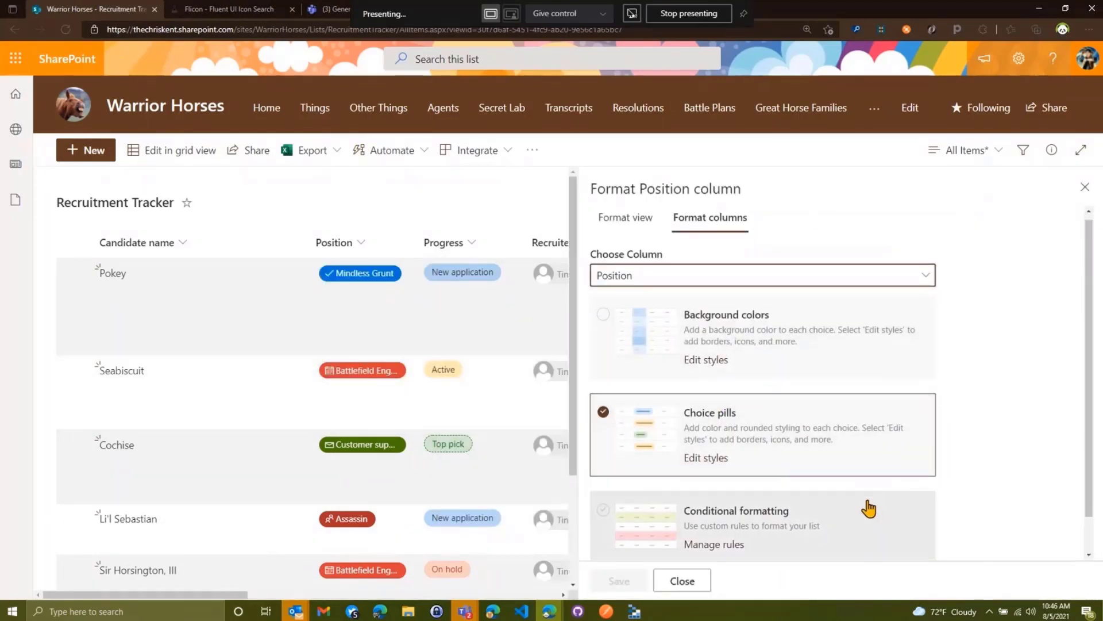
pyautogui.scroll(-1, 869, 508)
pyautogui.click(612, 545)
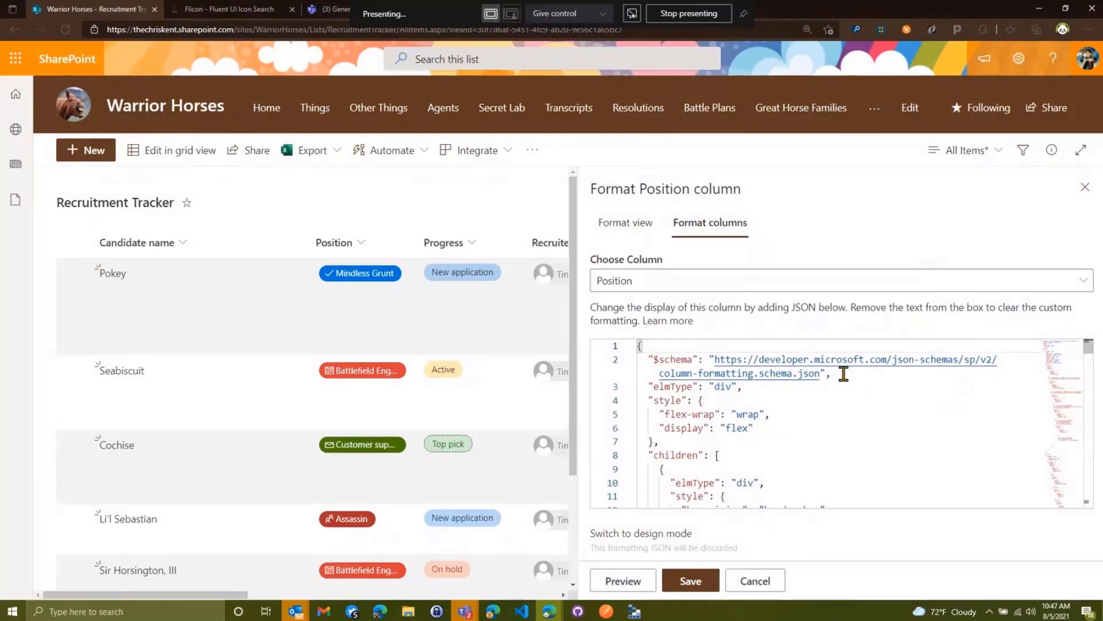
pyautogui.scroll(-2, 831, 373)
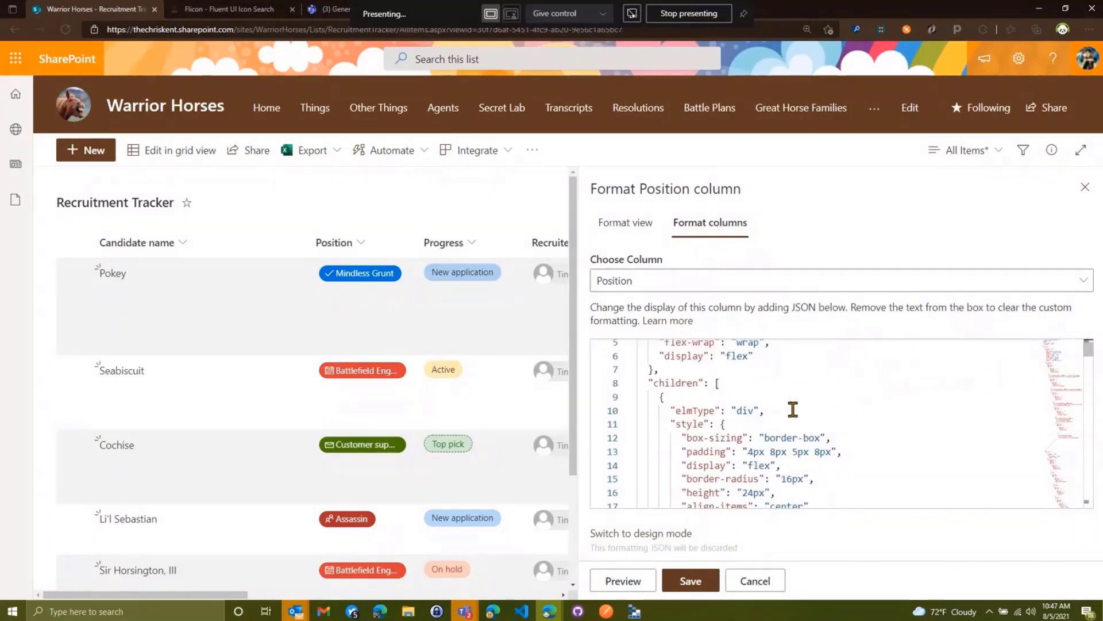
pyautogui.scroll(2, 793, 414)
# Search the JSON for 'ico' and scroll down to the iconName section.
pyautogui.click(800, 412)
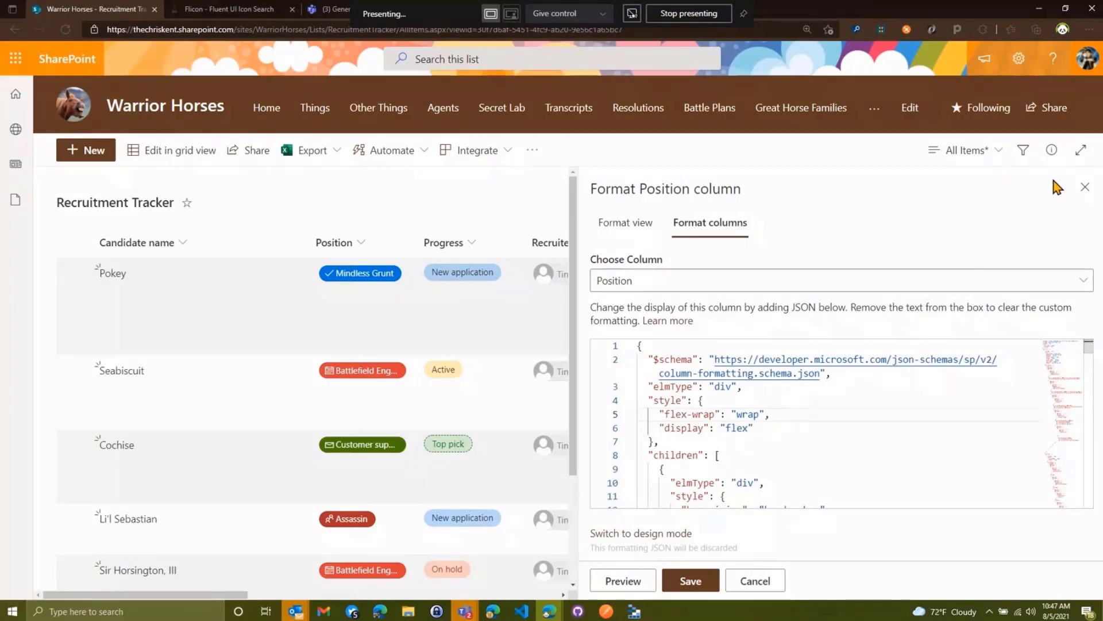
pyautogui.click(1080, 150)
pyautogui.click(738, 356)
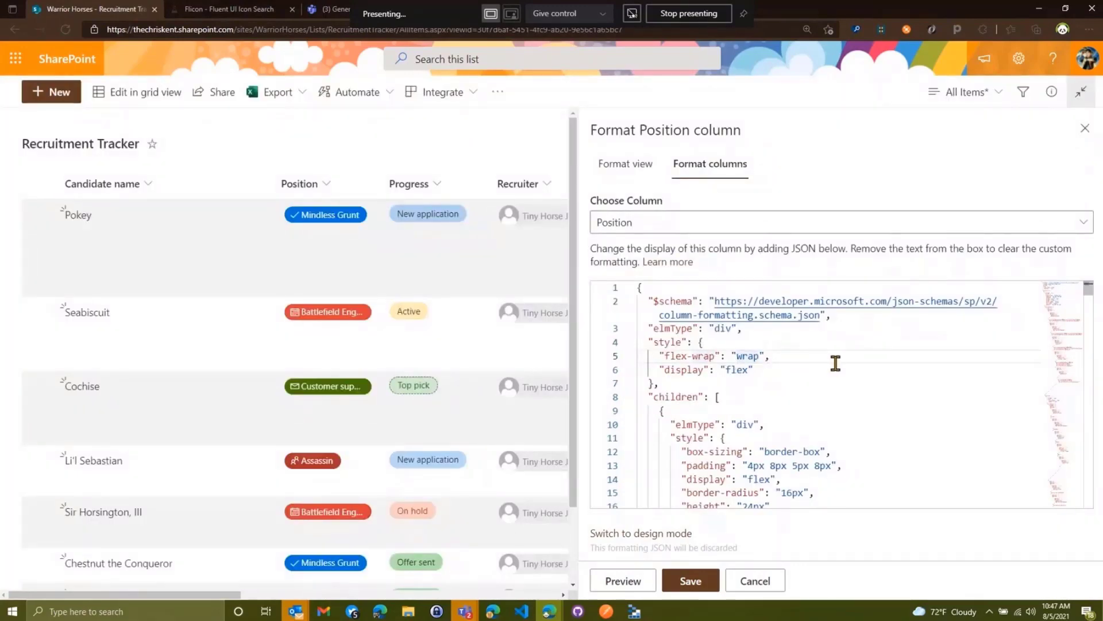
pyautogui.hotkey('ctrl', 'f')
pyautogui.write('icon')
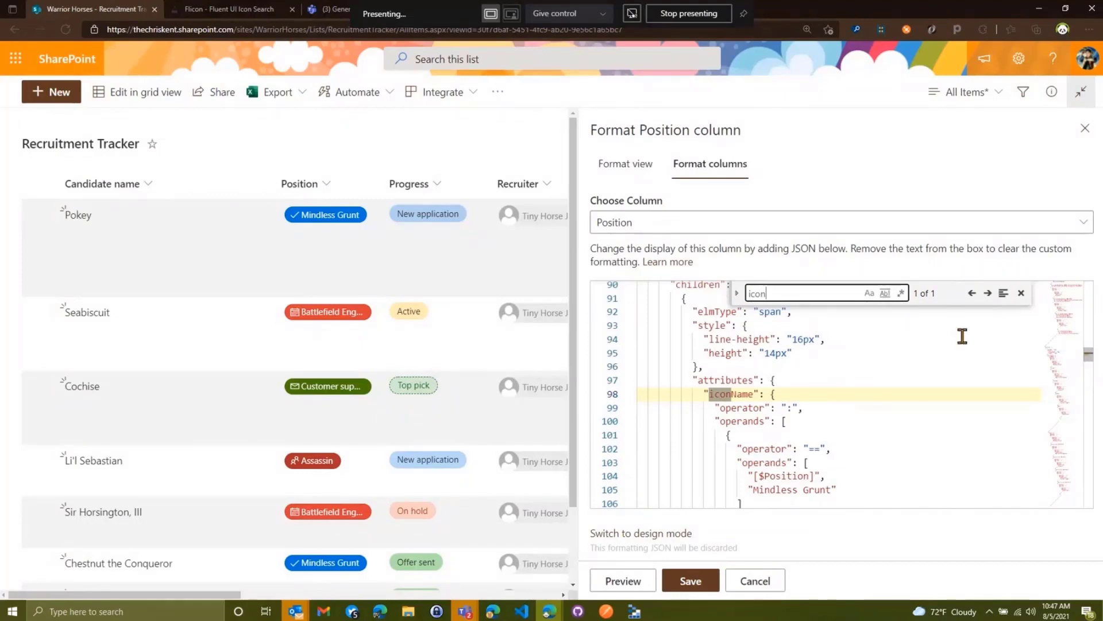
pyautogui.click(1022, 293)
pyautogui.scroll(-2, 864, 379)
pyautogui.scroll(-1, 790, 416)
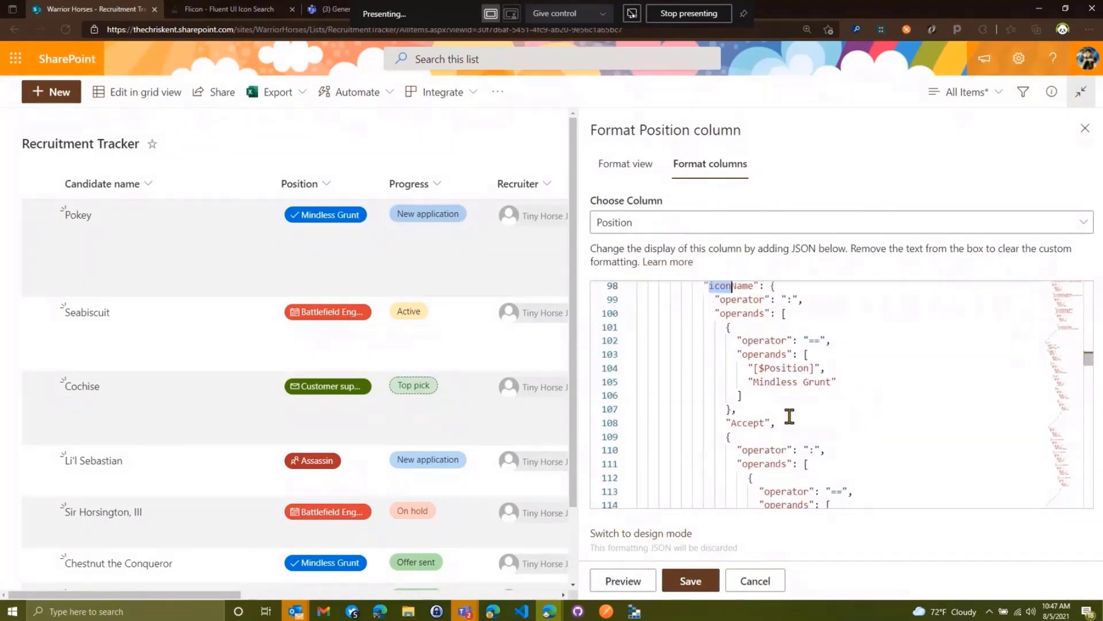
# In Flicon, filter to the Stuff category and get the lightbulb icon name DefectSolid.
pyautogui.click(224, 9)
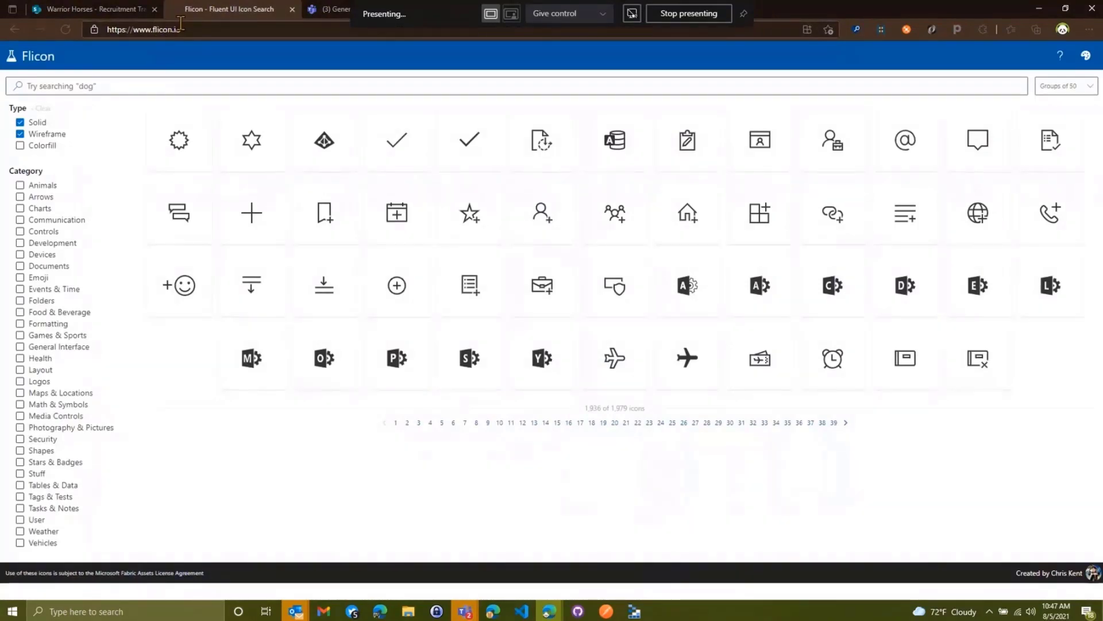
pyautogui.click(19, 474)
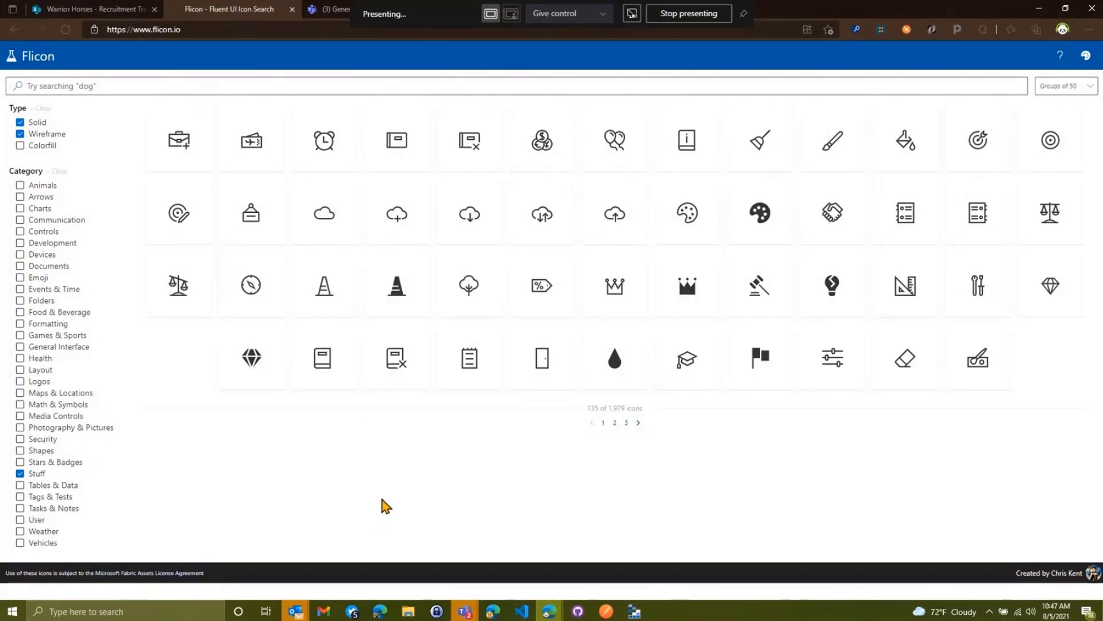
pyautogui.click(832, 287)
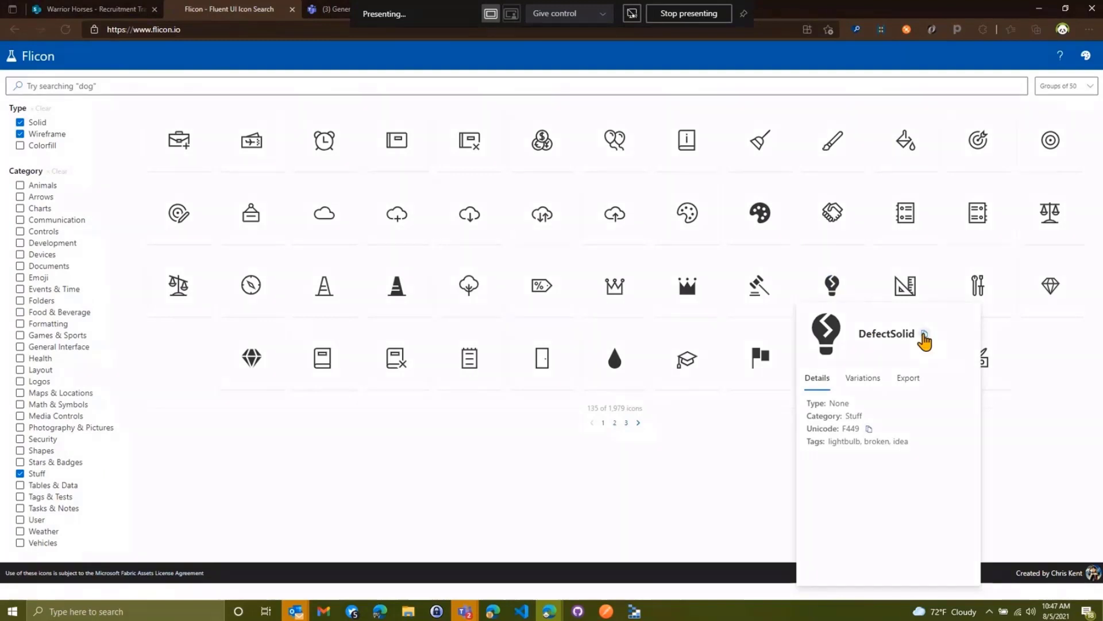
pyautogui.press('Escape')
pyautogui.click(90, 13)
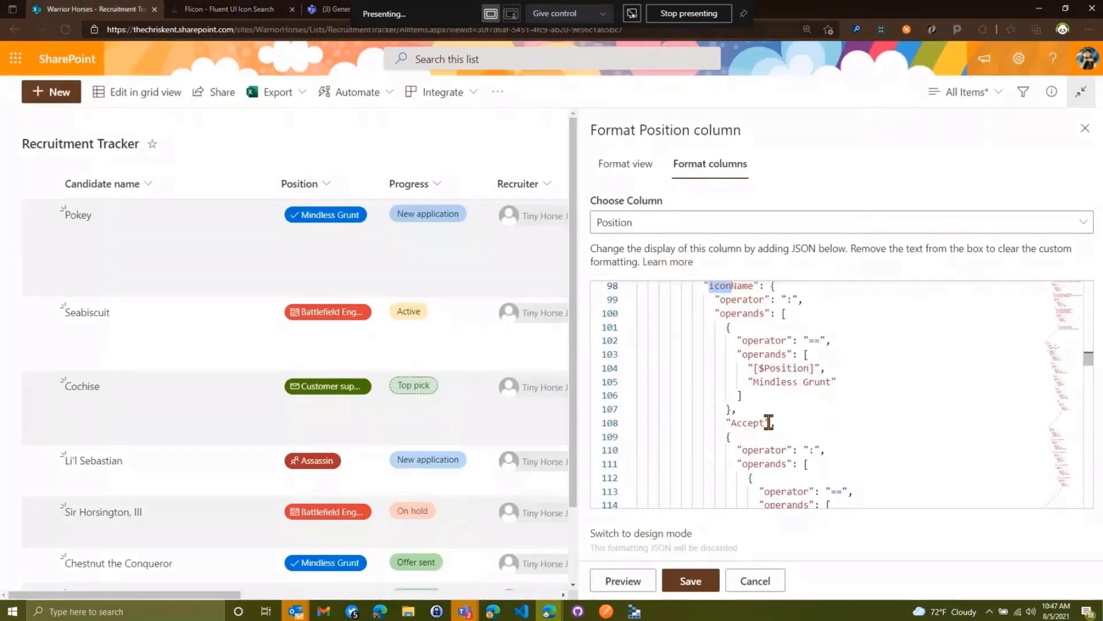
# Replace Mindless Grunt's Accept icon name with DefectSolid.
pyautogui.moveTo(765, 423); pyautogui.dragTo(735, 423)
pyautogui.write('DefectSolid')
pyautogui.scroll(-3, 844, 418)
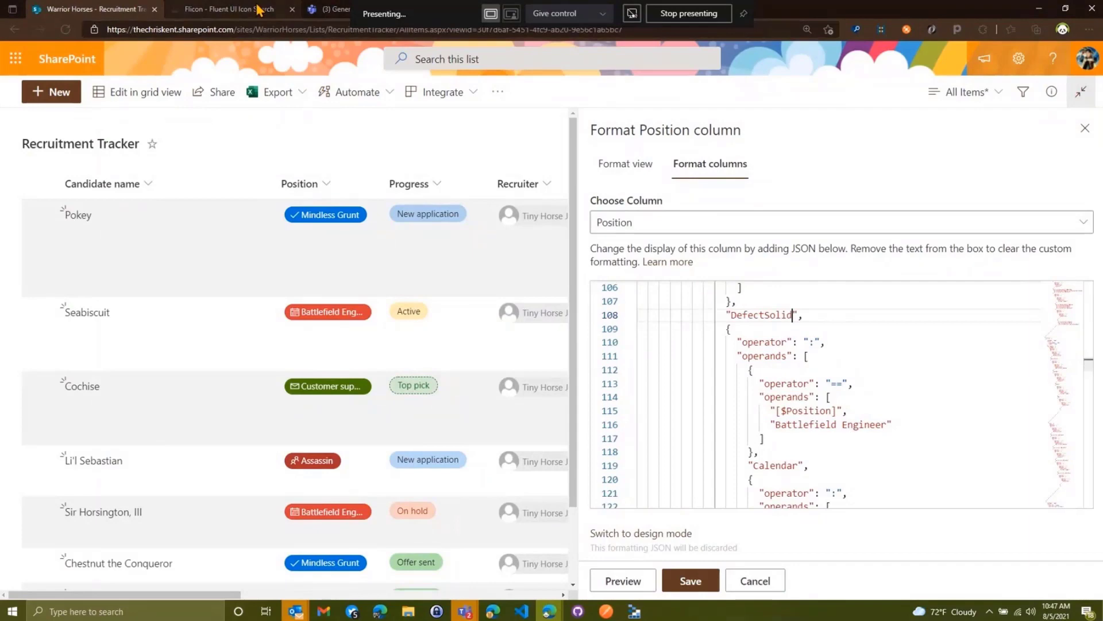
# Copy ConstructionCone from Flicon and use it in place of Battlefield Engineer's Calendar icon.
pyautogui.click(229, 9)
pyautogui.click(334, 290)
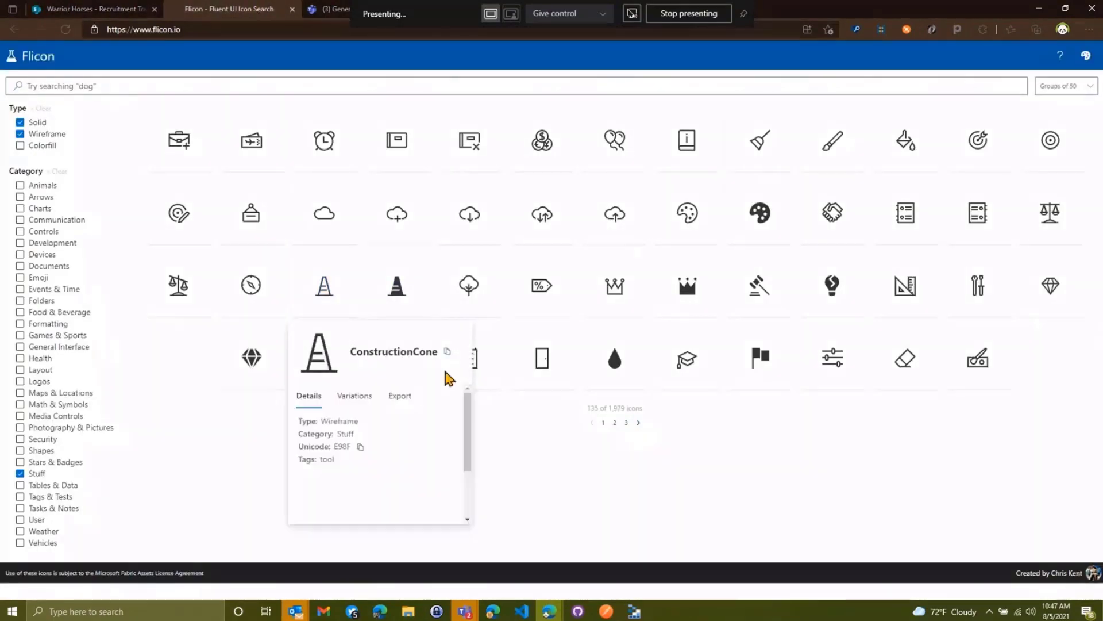
pyautogui.click(447, 334)
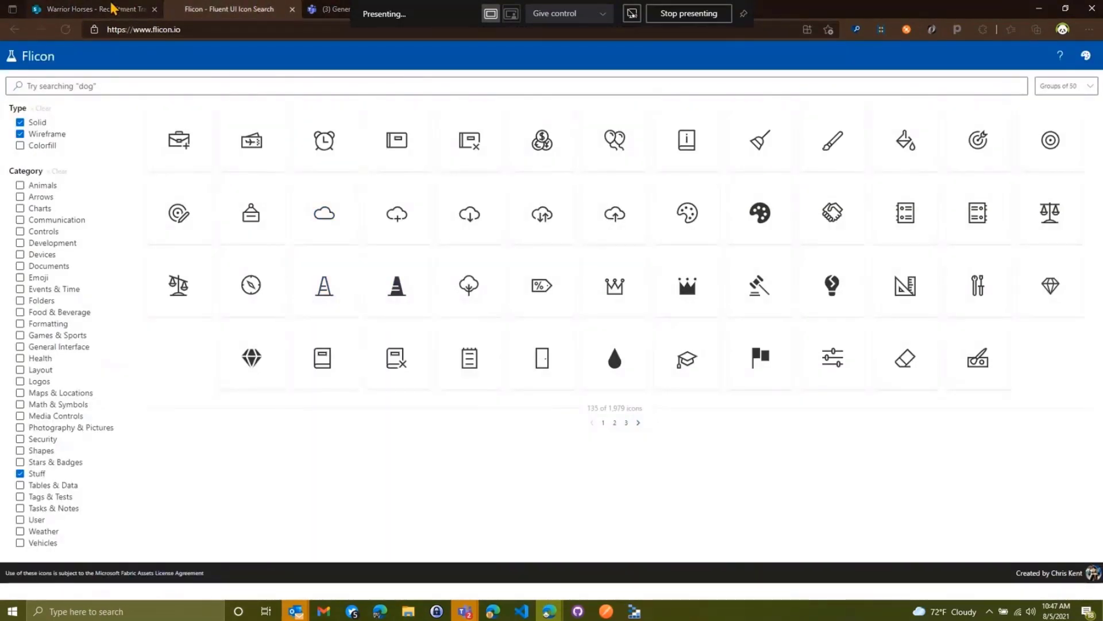
pyautogui.hotkey('ctrl', 'shift', 'Tab')
pyautogui.moveTo(798, 465); pyautogui.dragTo(747, 468)
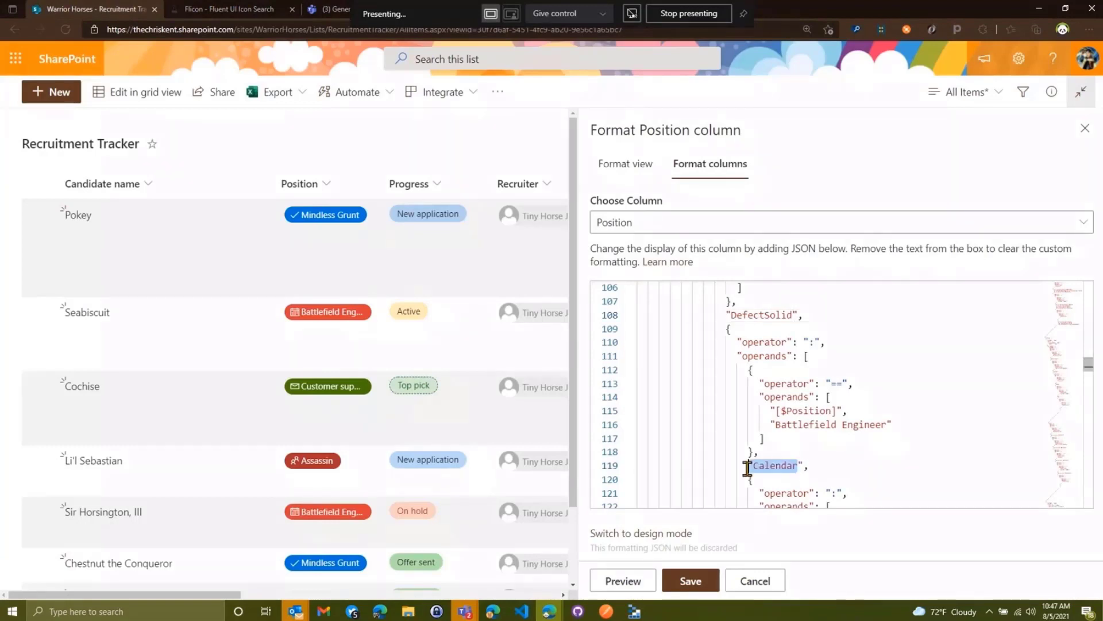
pyautogui.write('ConstructionCone')
pyautogui.scroll(-3, 851, 448)
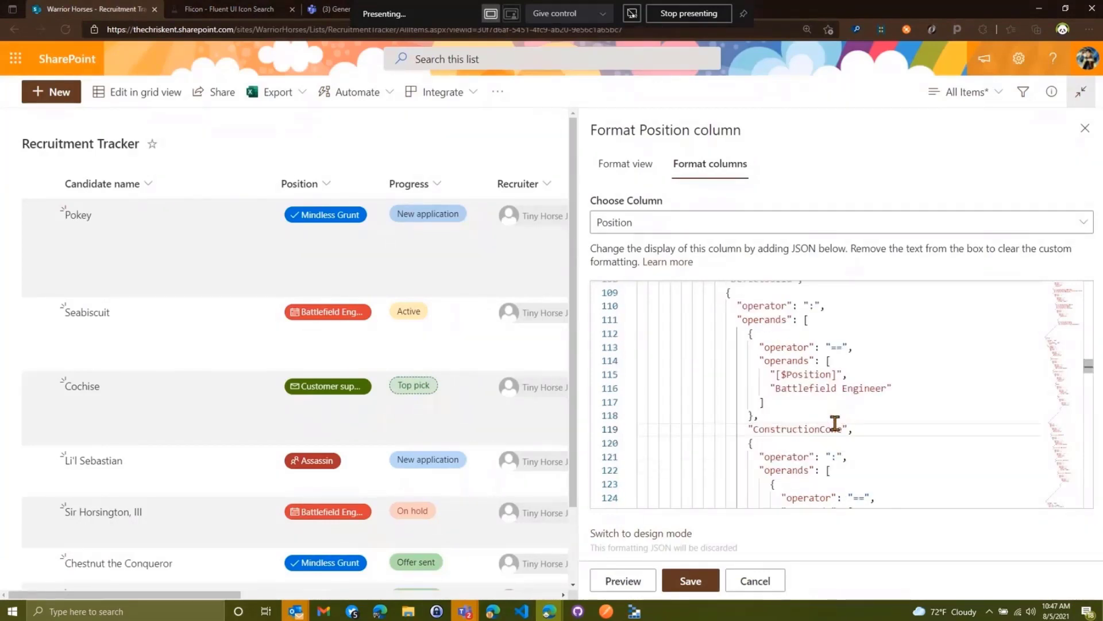
# Copy Drop from Flicon and use it in place of Assassin's People icon.
pyautogui.click(231, 14)
pyautogui.click(624, 355)
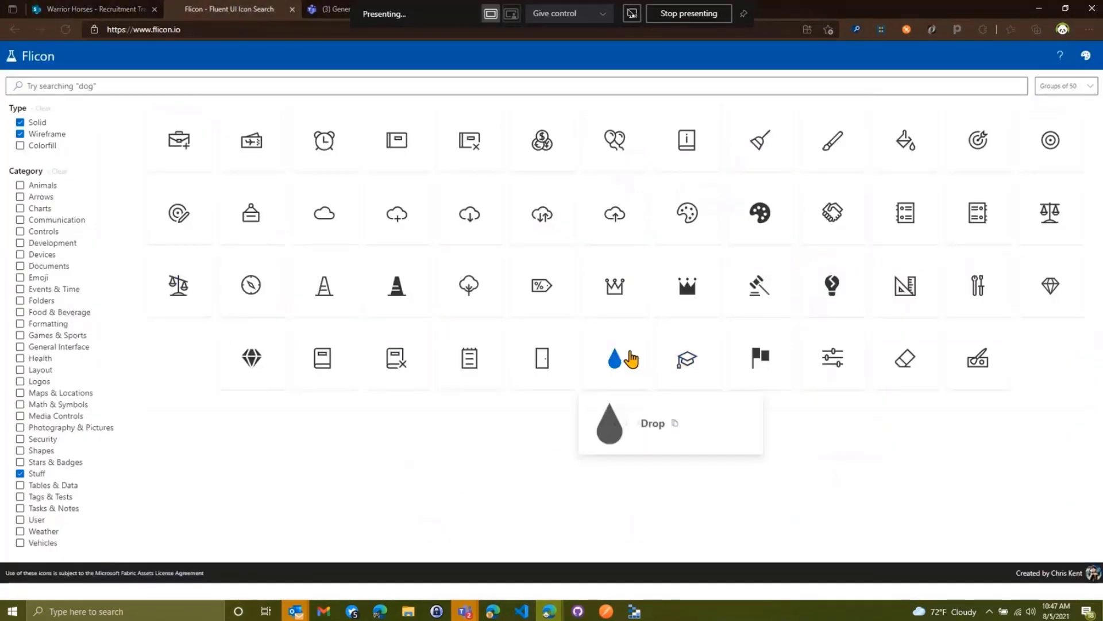
pyautogui.click(676, 334)
pyautogui.click(98, 9)
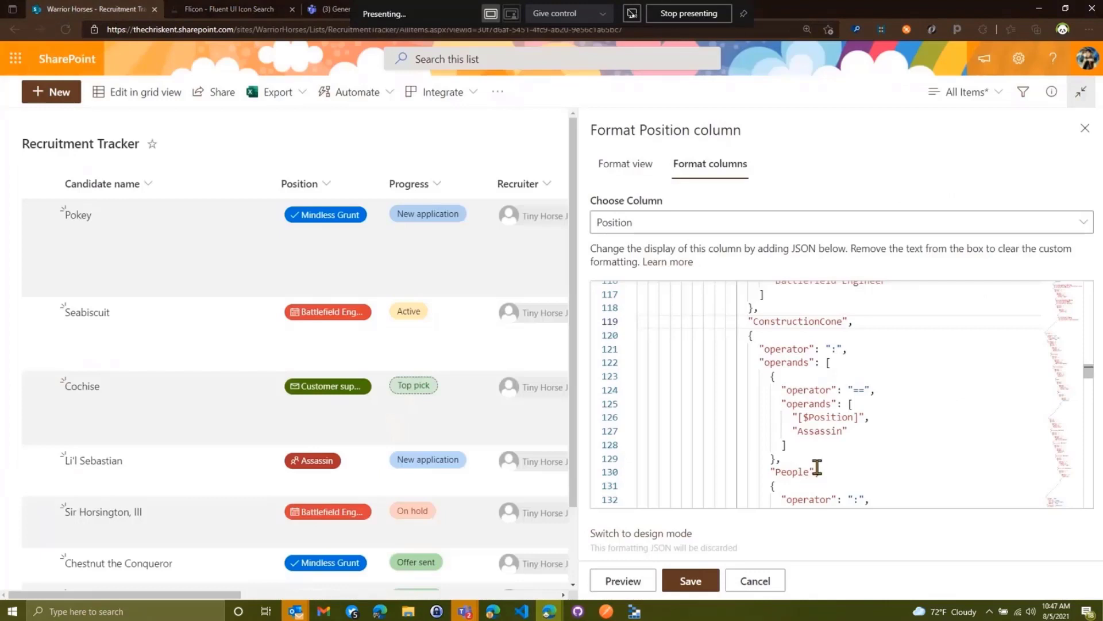
pyautogui.scroll(-1, 816, 467)
pyautogui.moveTo(809, 435); pyautogui.dragTo(782, 435)
pyautogui.write('Drop')
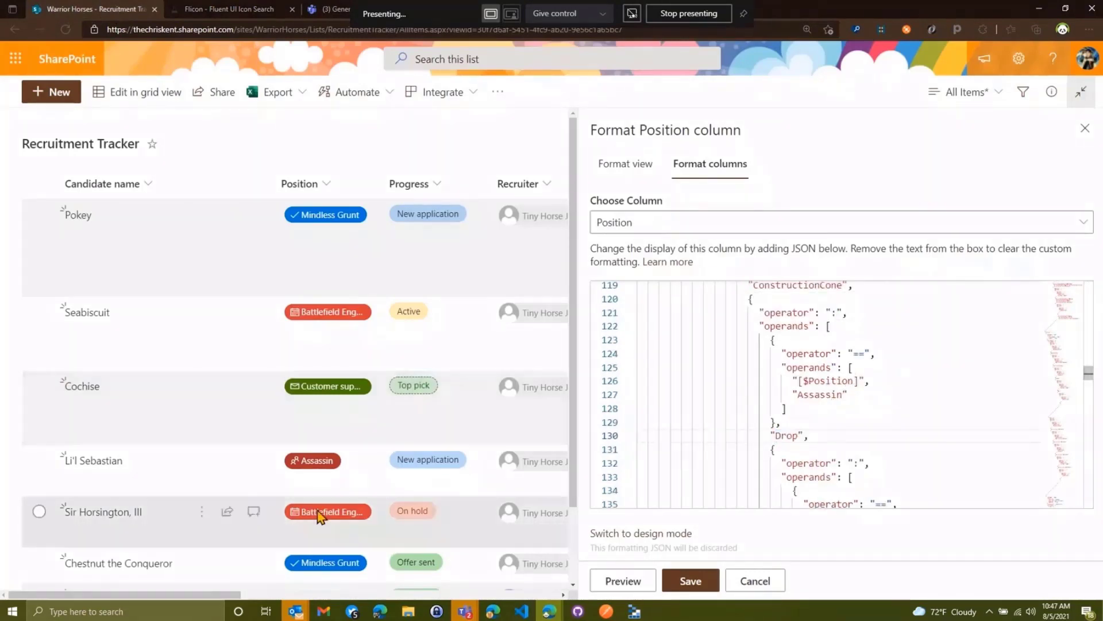
pyautogui.scroll(-3, 819, 411)
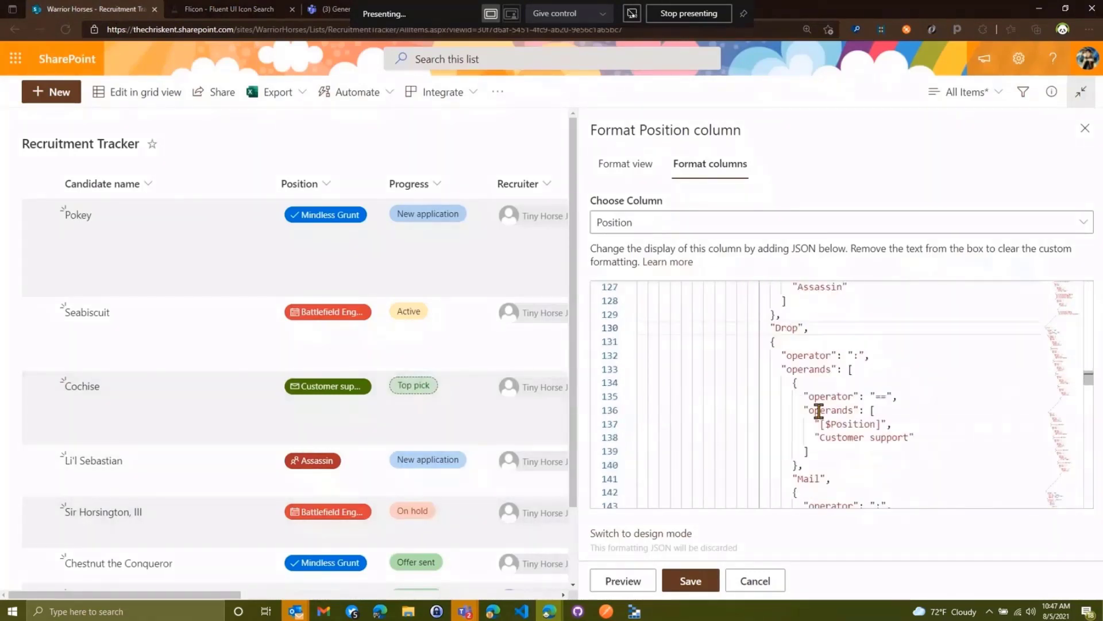
# Preview and save the Position icon formatting, then close the formatting pane.
pyautogui.click(623, 581)
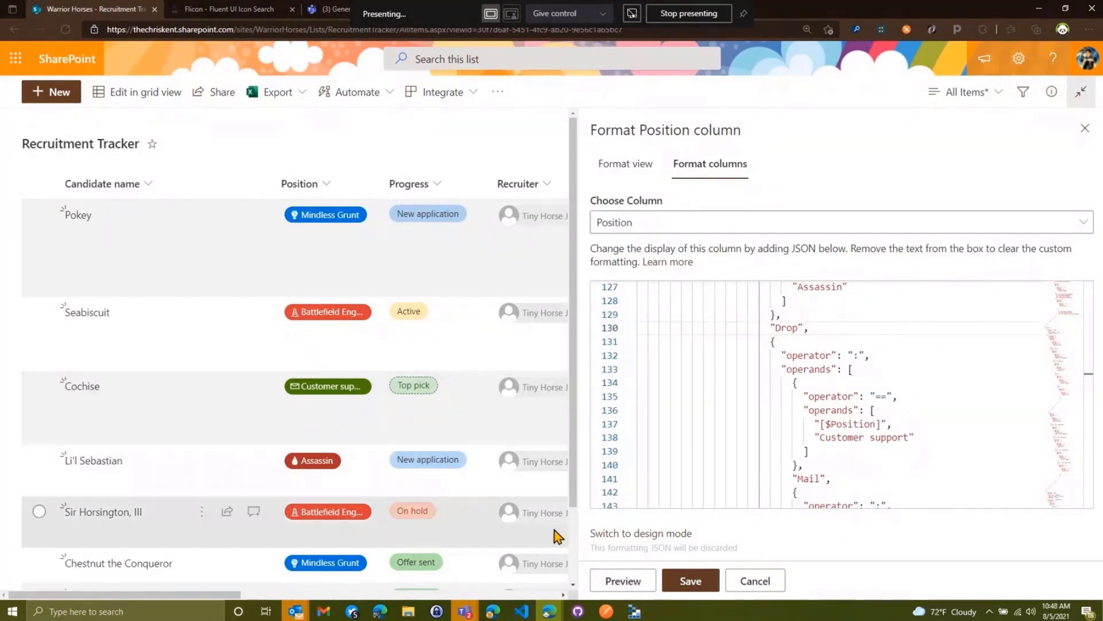
pyautogui.click(689, 582)
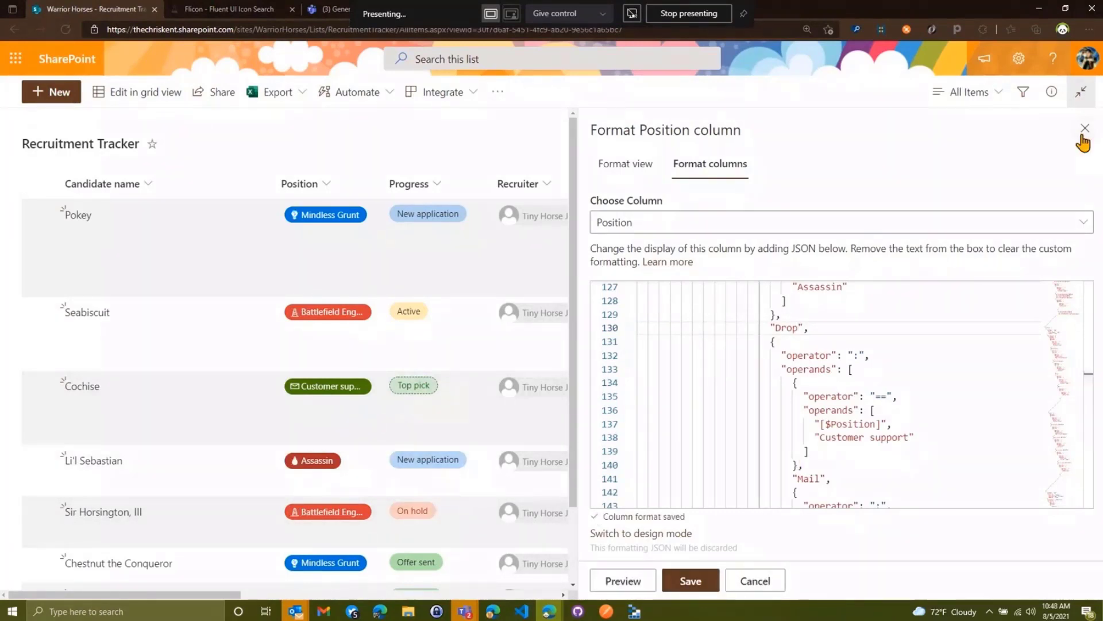
pyautogui.click(1085, 128)
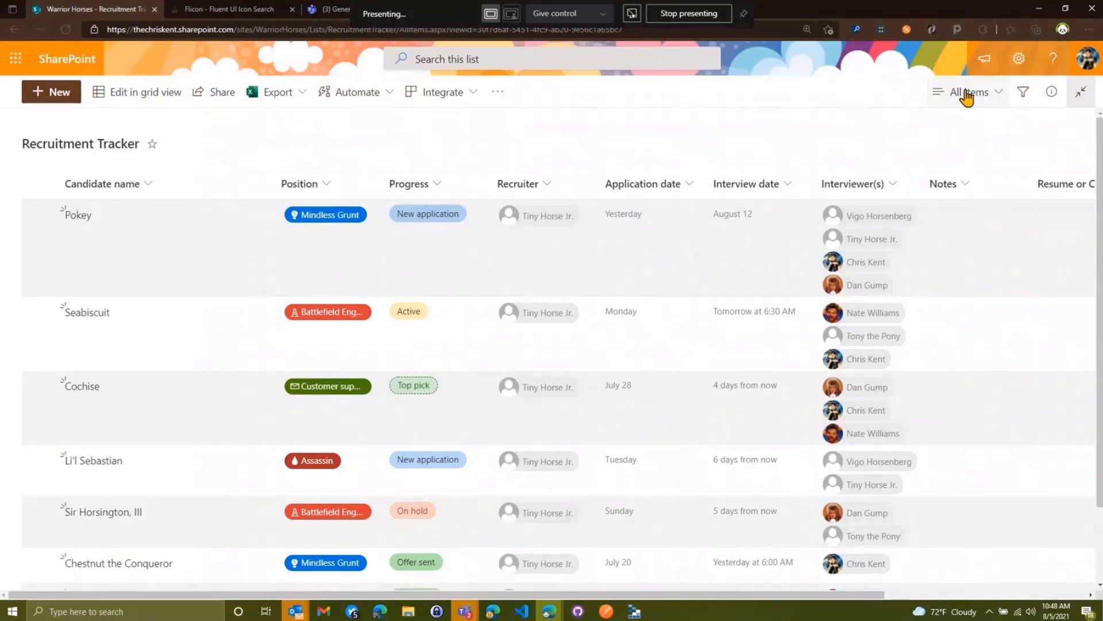
# Save the current list view as a new public view named 'My Interviews'.
pyautogui.click(968, 93)
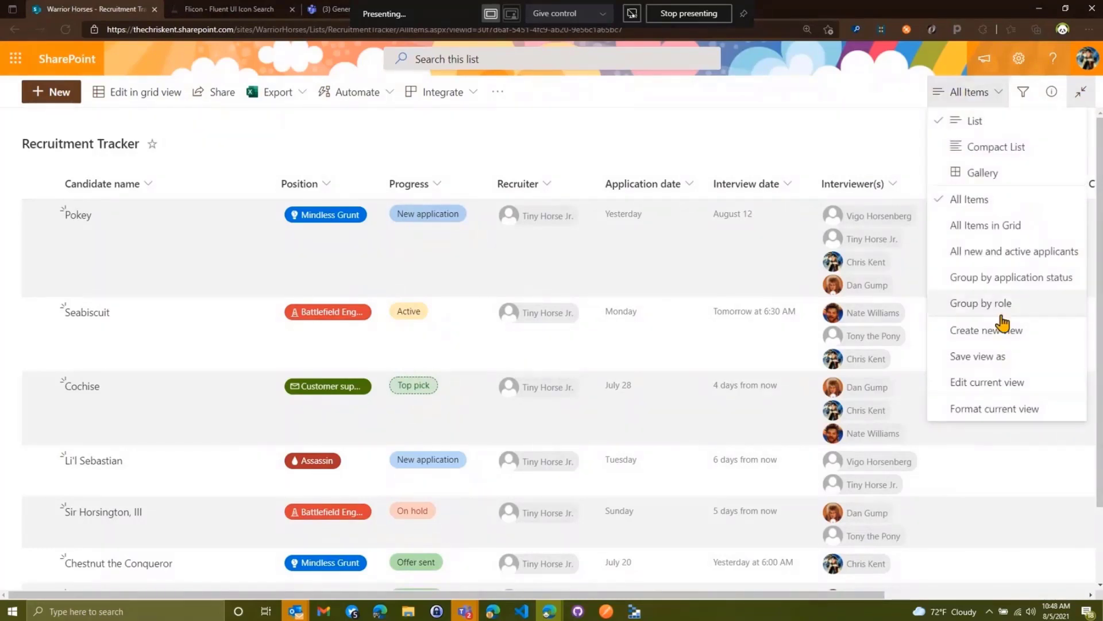
pyautogui.click(1001, 355)
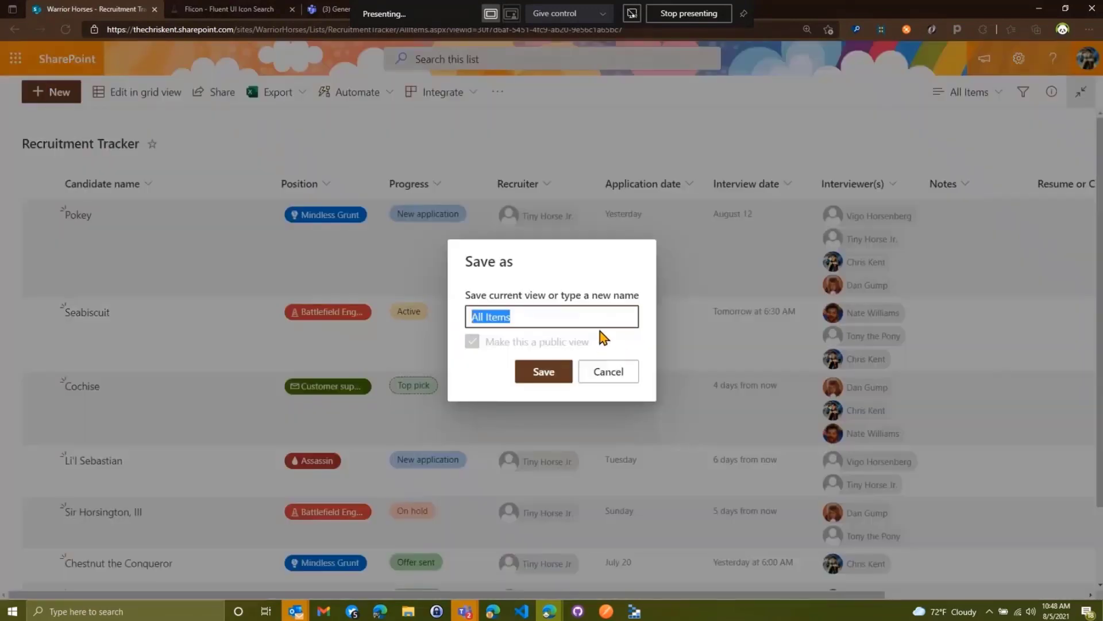
pyautogui.write('My Interview')
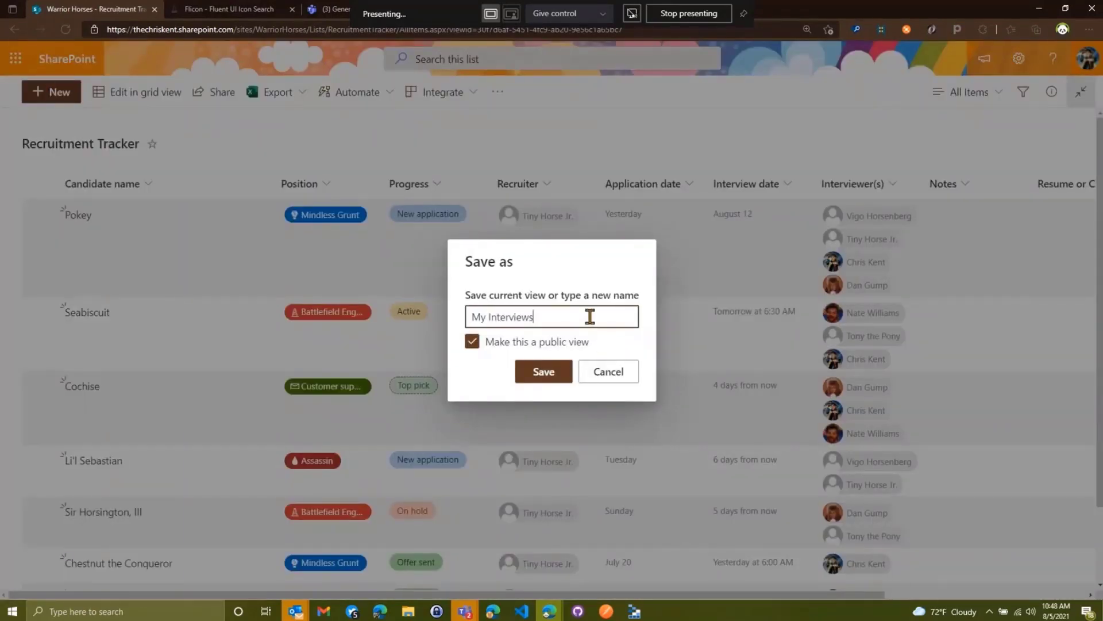
pyautogui.click(547, 372)
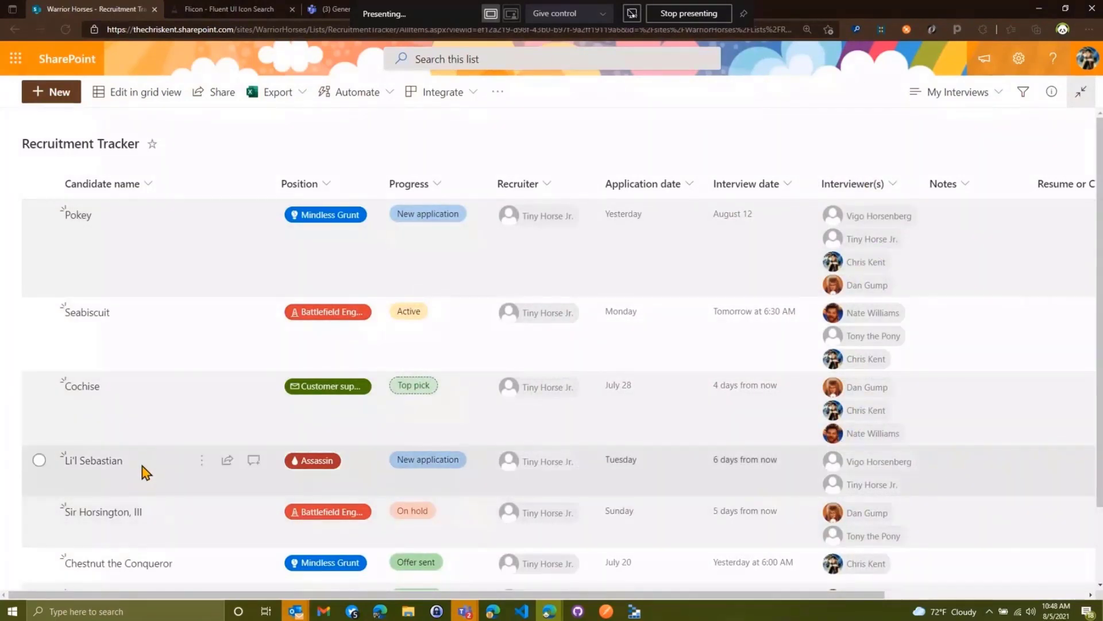
pyautogui.click(877, 184)
pyautogui.click(872, 218)
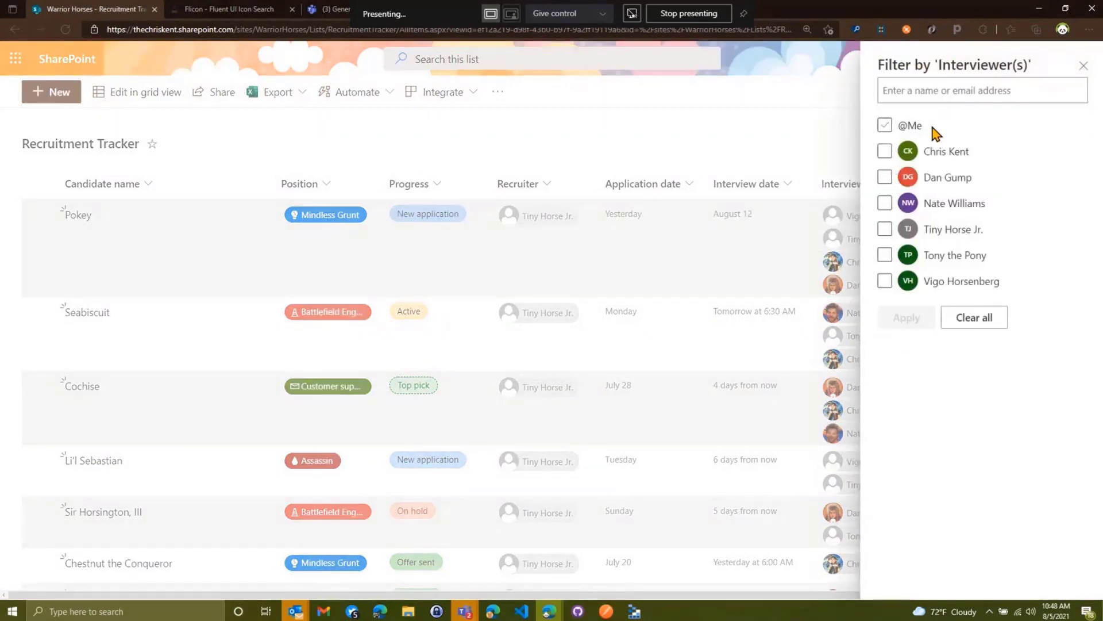
pyautogui.click(888, 125)
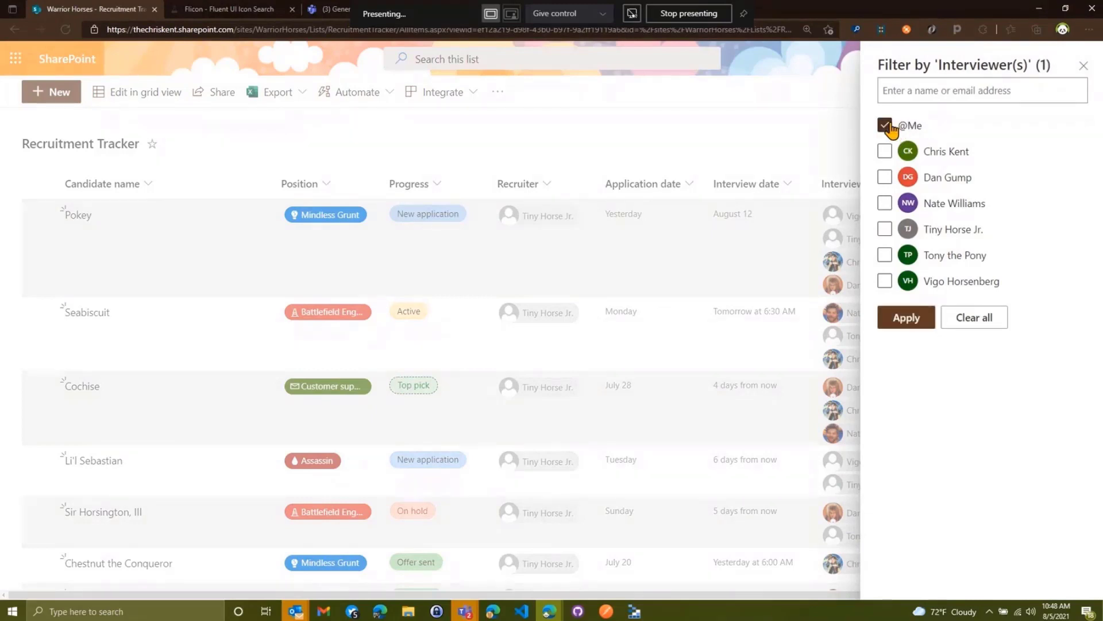
pyautogui.click(896, 320)
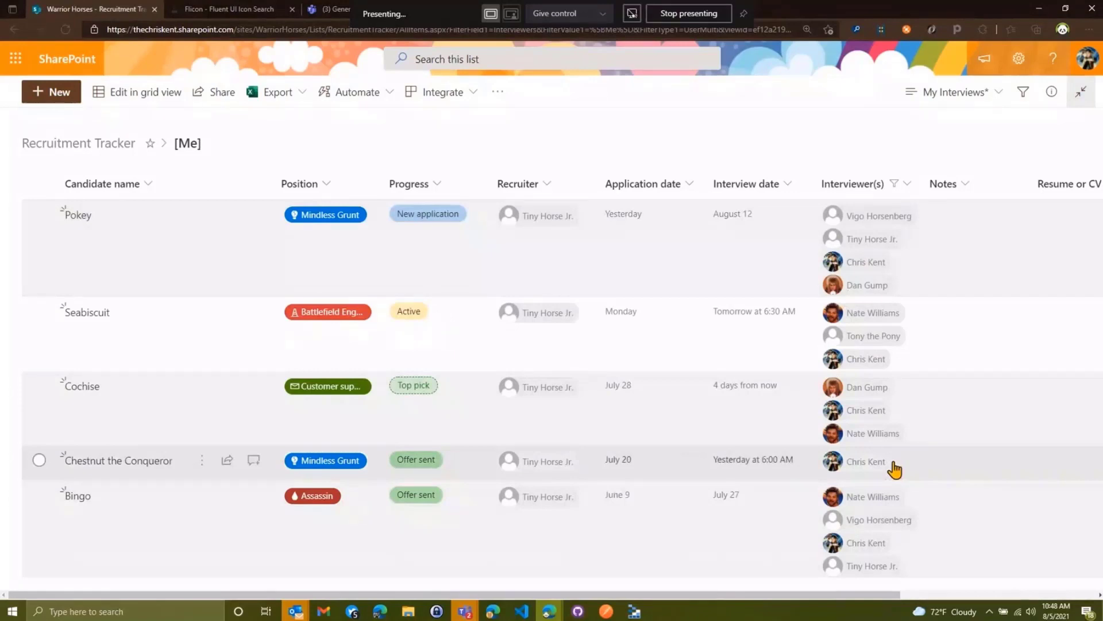
# Sort by Interview date from older to newer and re-save the My Interviews view.
pyautogui.click(788, 184)
pyautogui.click(784, 214)
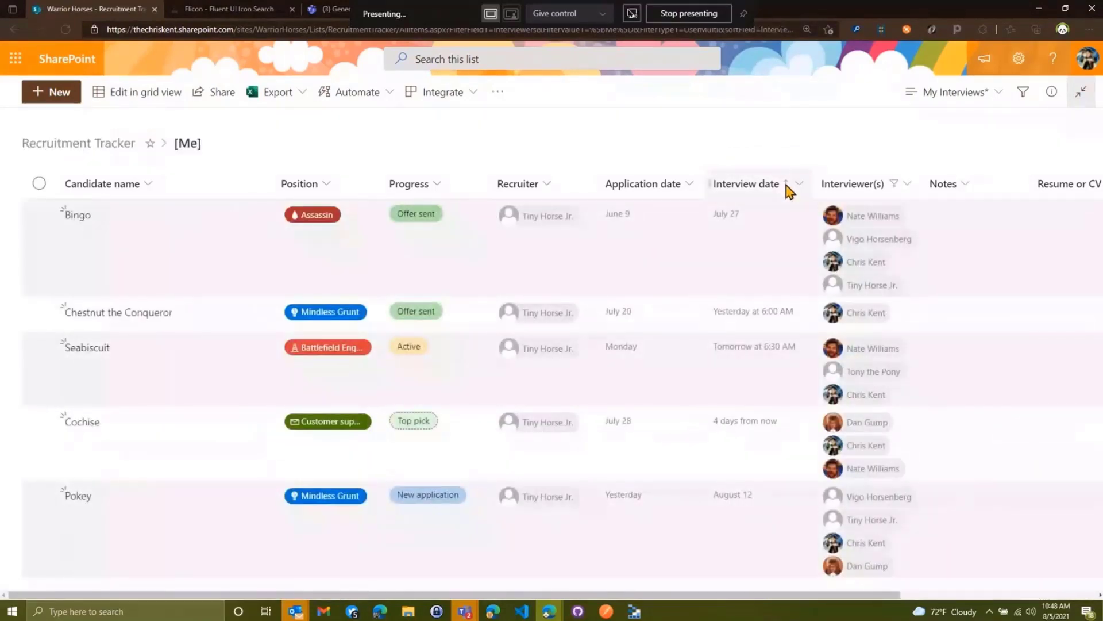
pyautogui.click(979, 95)
pyautogui.click(951, 381)
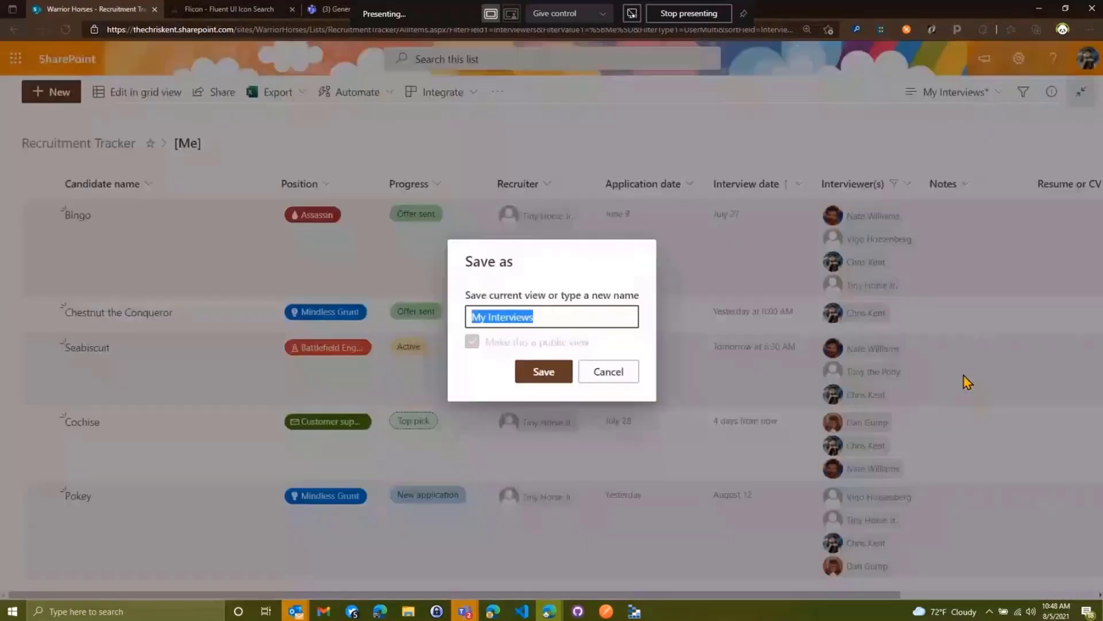
pyautogui.click(534, 372)
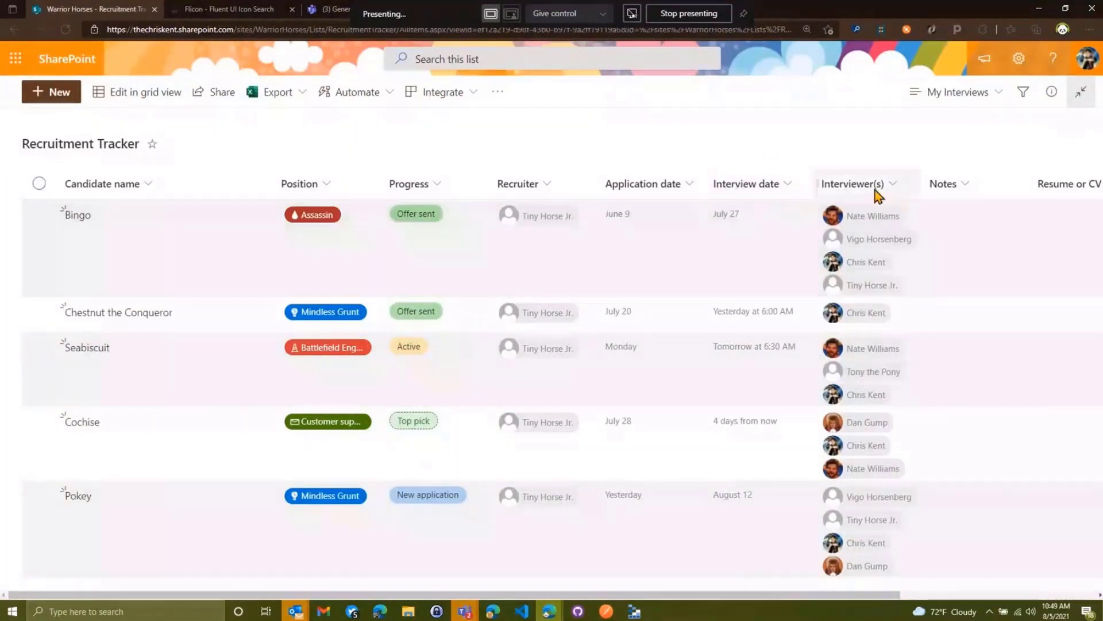
# Close the Interview date filter pane and go to editing the My Interviews view settings.
pyautogui.click(787, 187)
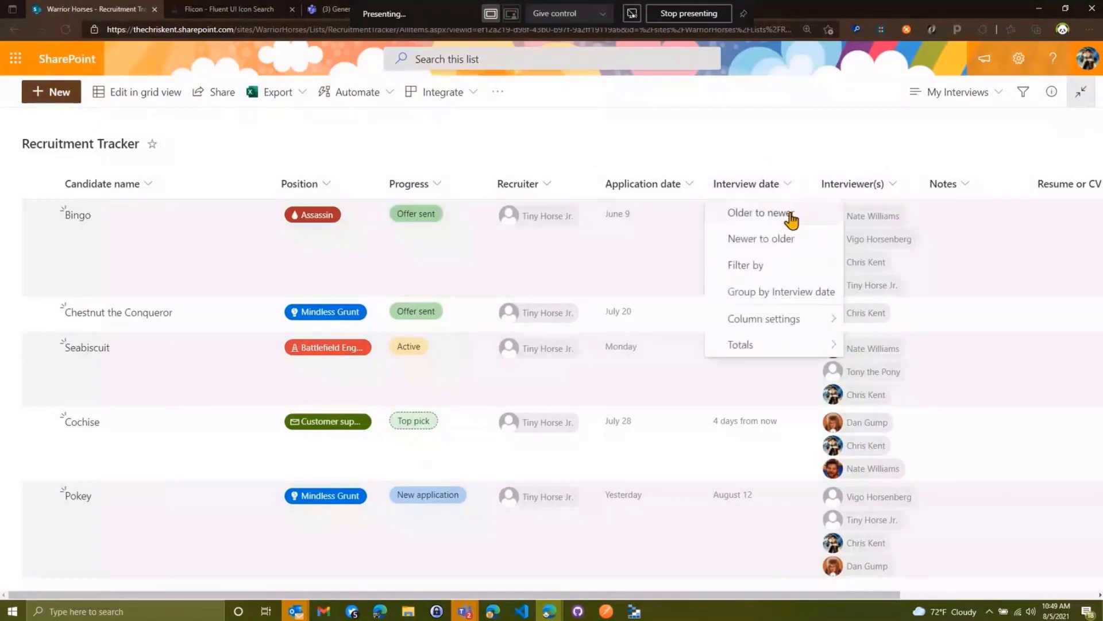
pyautogui.click(772, 267)
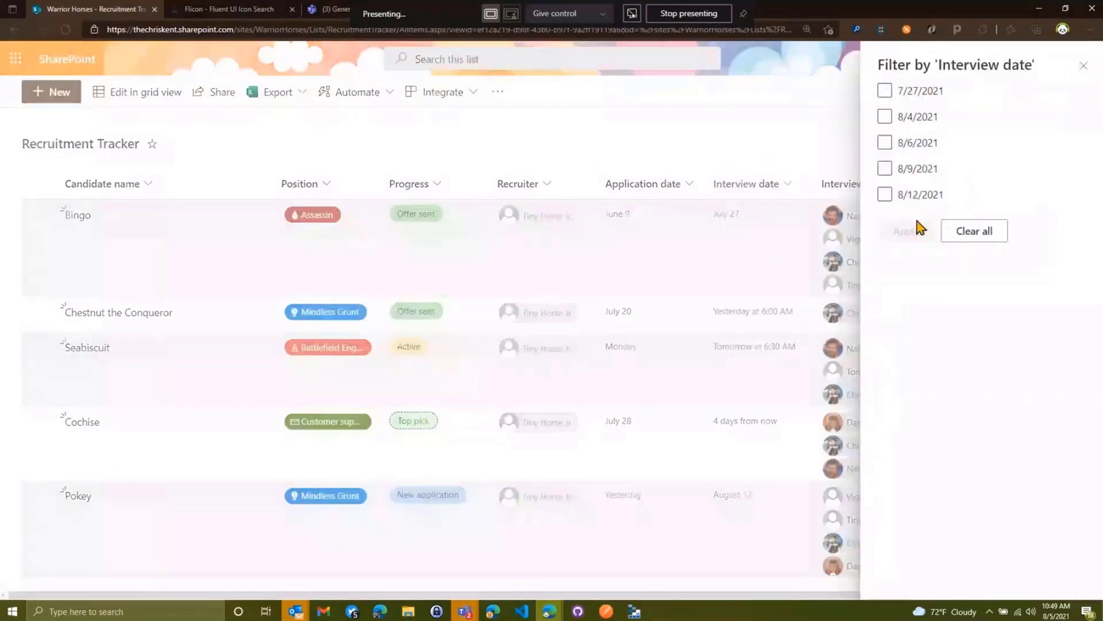
pyautogui.click(1084, 65)
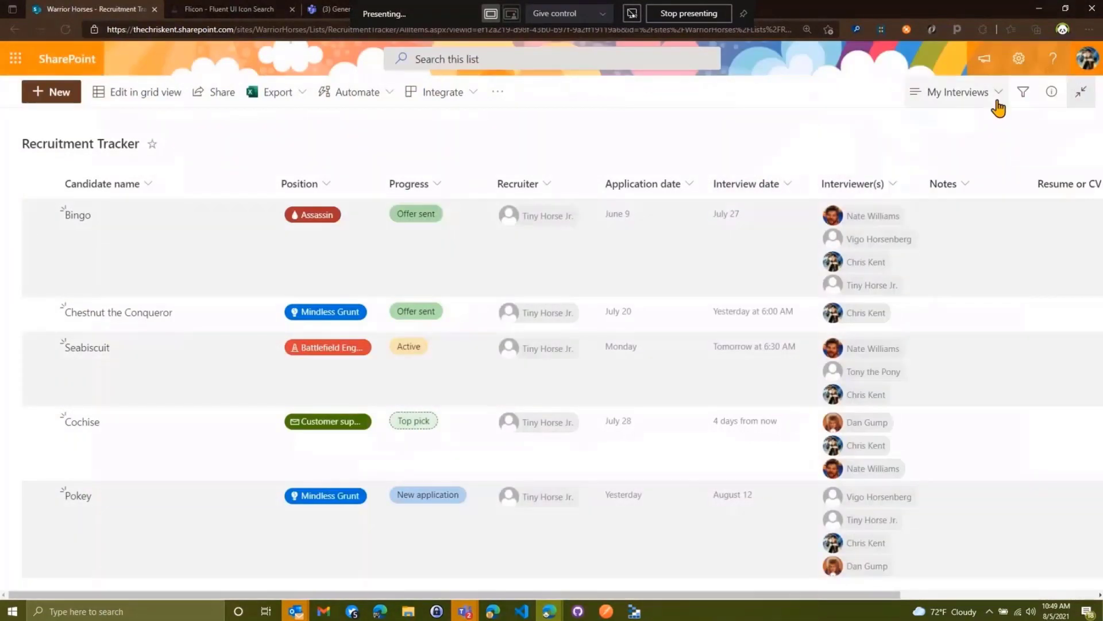
pyautogui.click(974, 98)
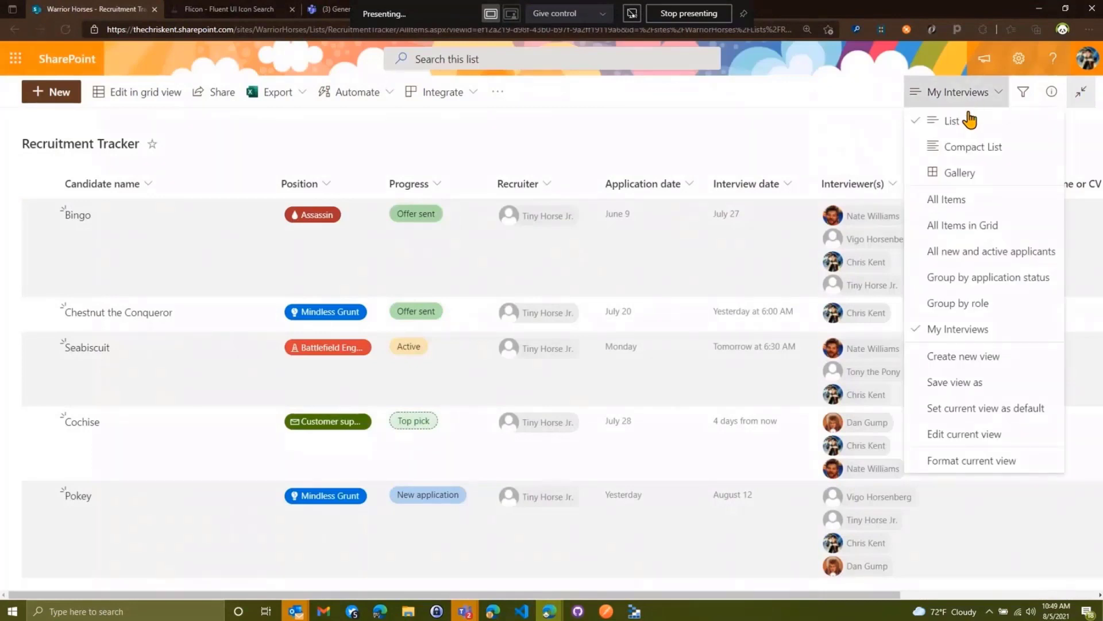
pyautogui.click(957, 436)
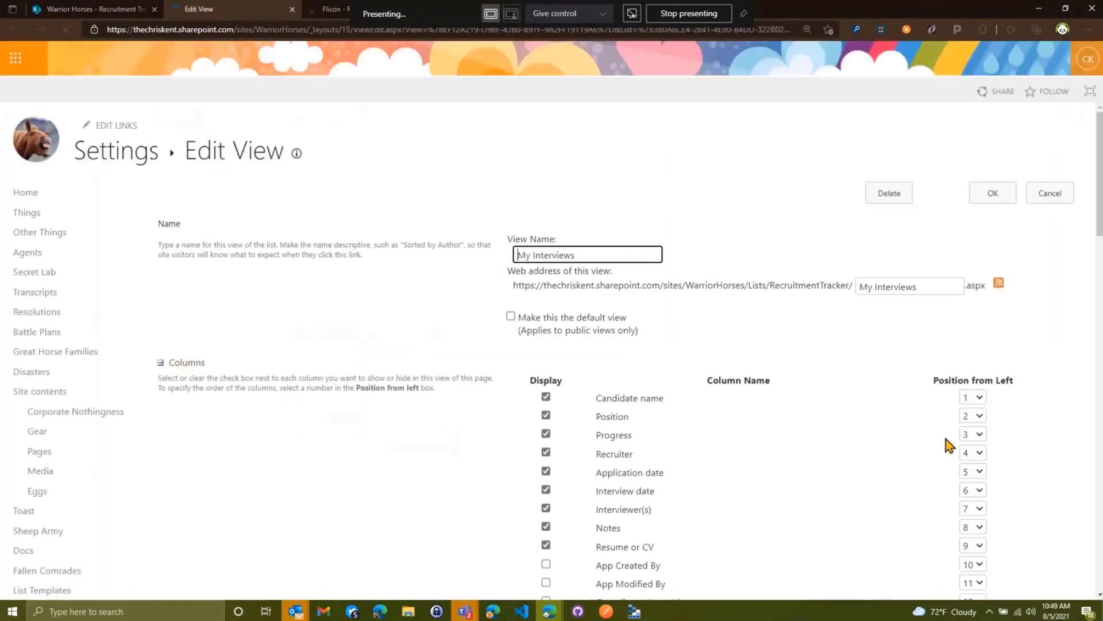
# Add a second filter: Interview date is greater than or equal to [Today]-2, then click OK.
pyautogui.scroll(-15, 662, 357)
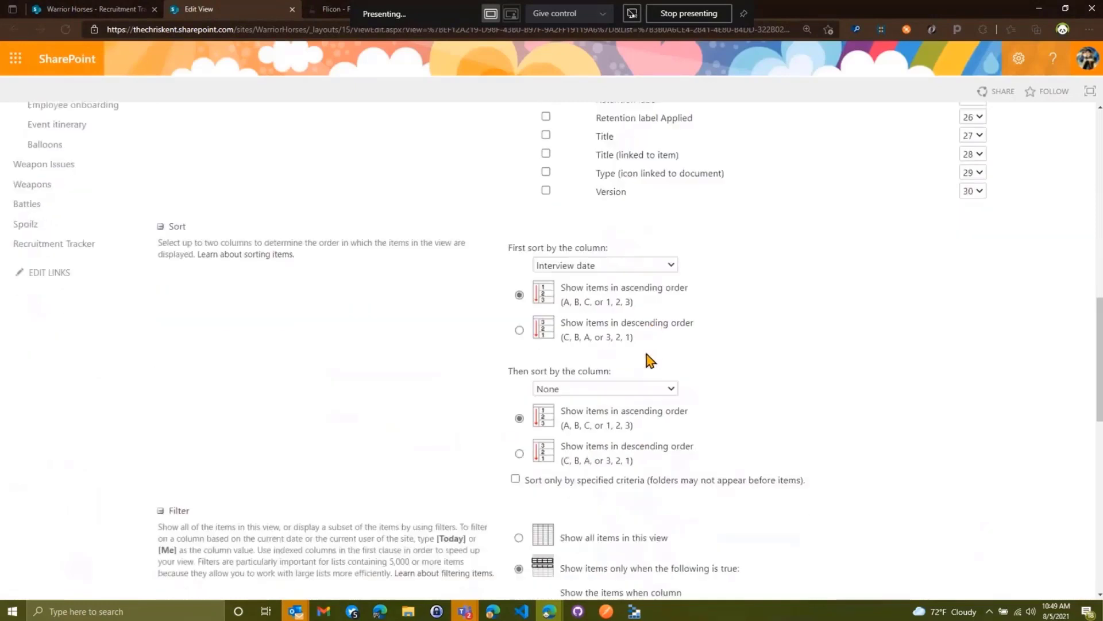
pyautogui.scroll(-4, 821, 354)
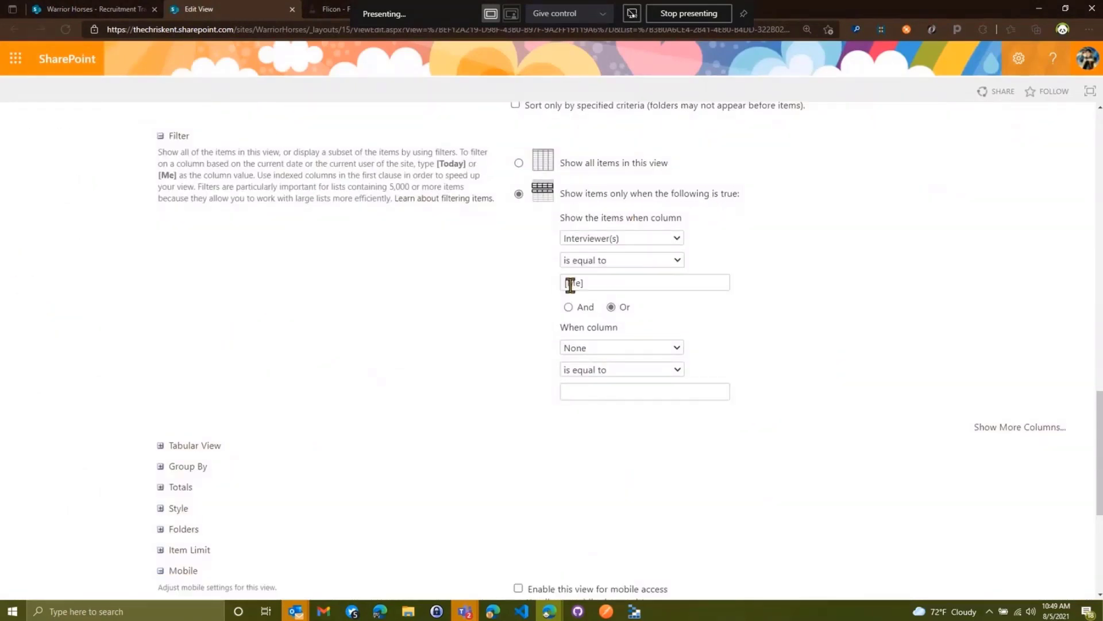
pyautogui.click(592, 346)
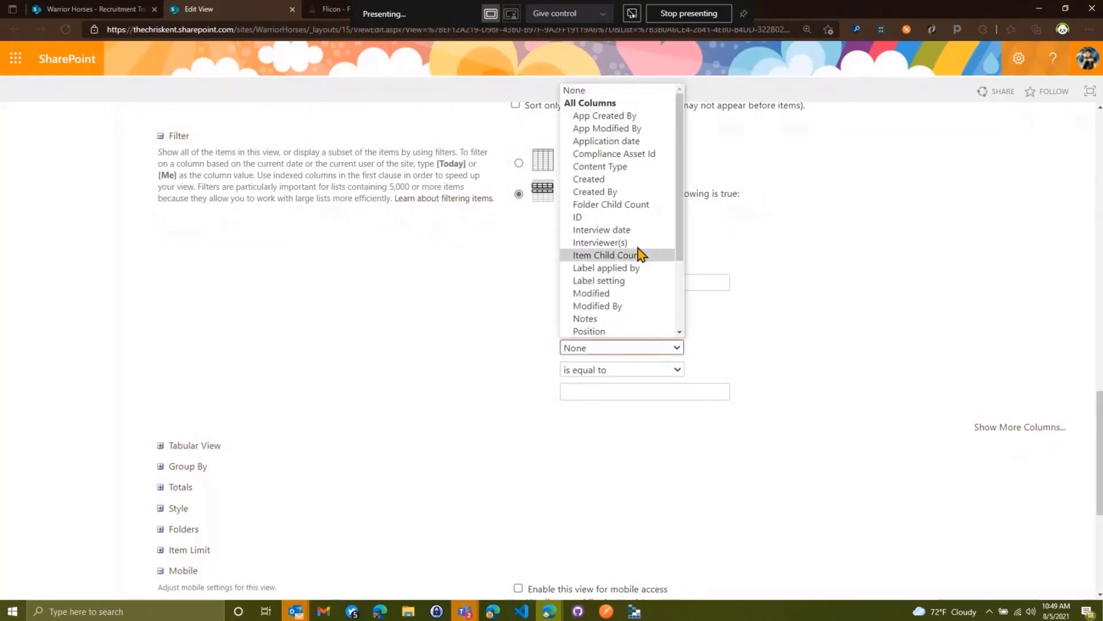
pyautogui.click(637, 233)
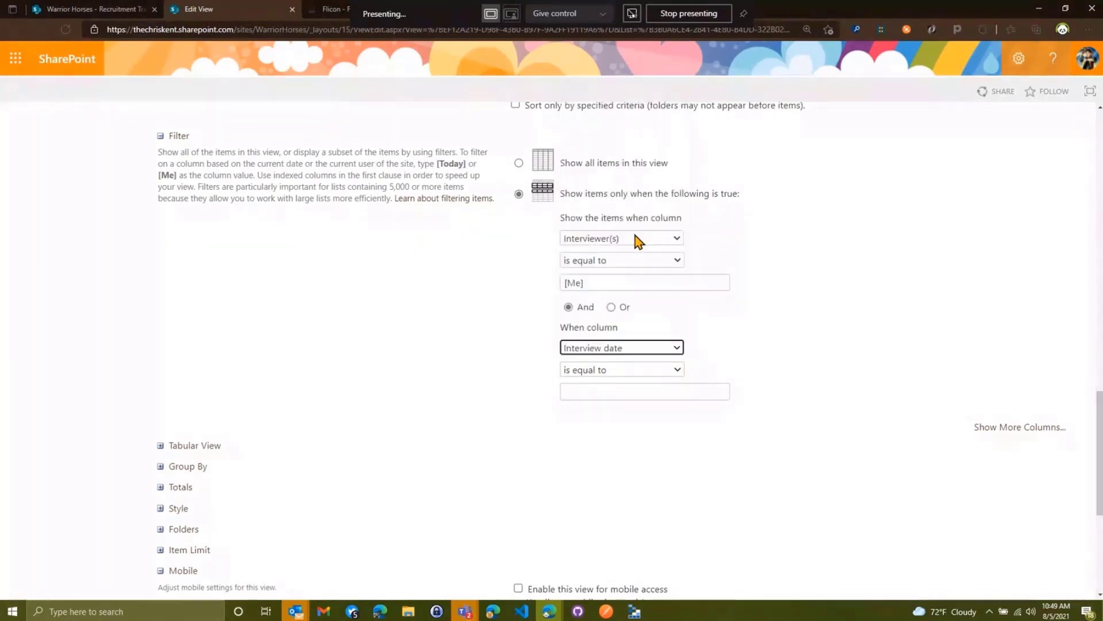
pyautogui.click(611, 369)
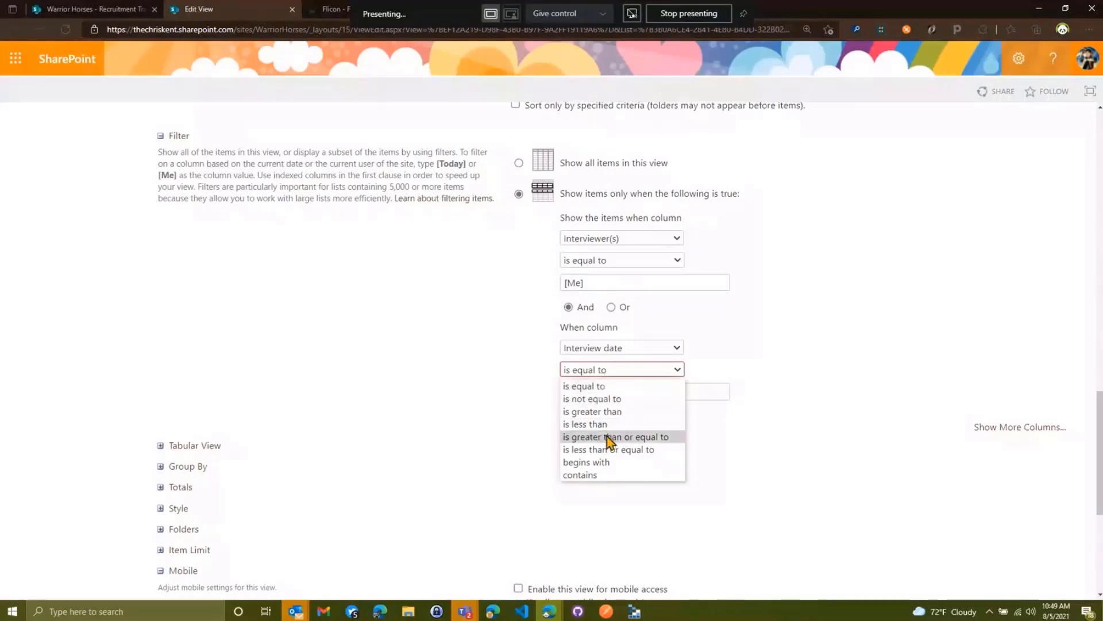
pyautogui.click(608, 437)
pyautogui.click(612, 389)
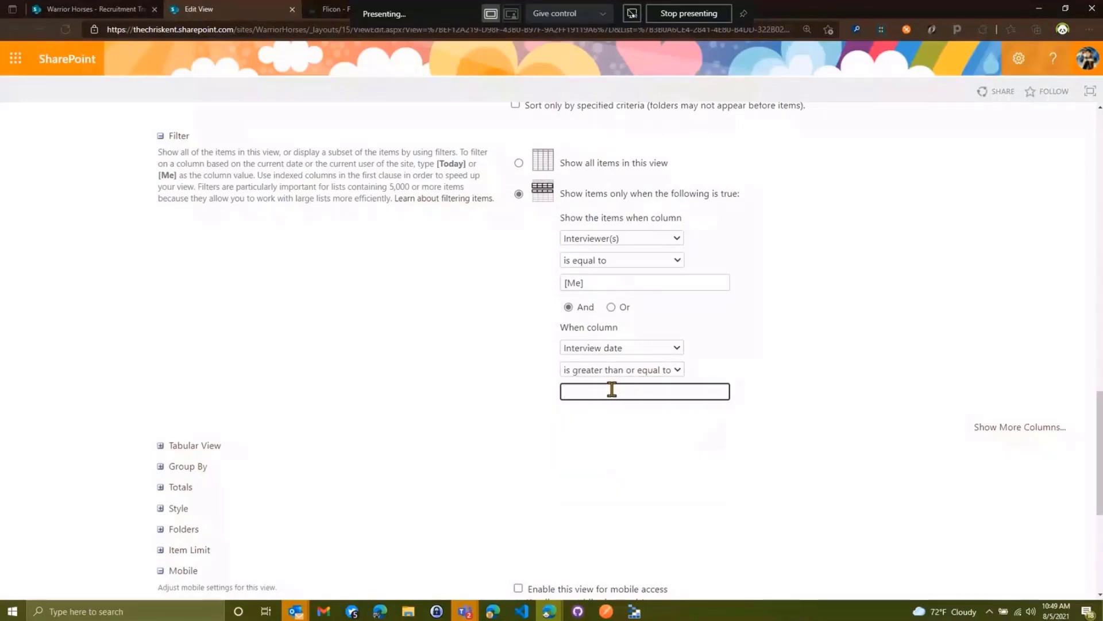
pyautogui.write('[Today]-2')
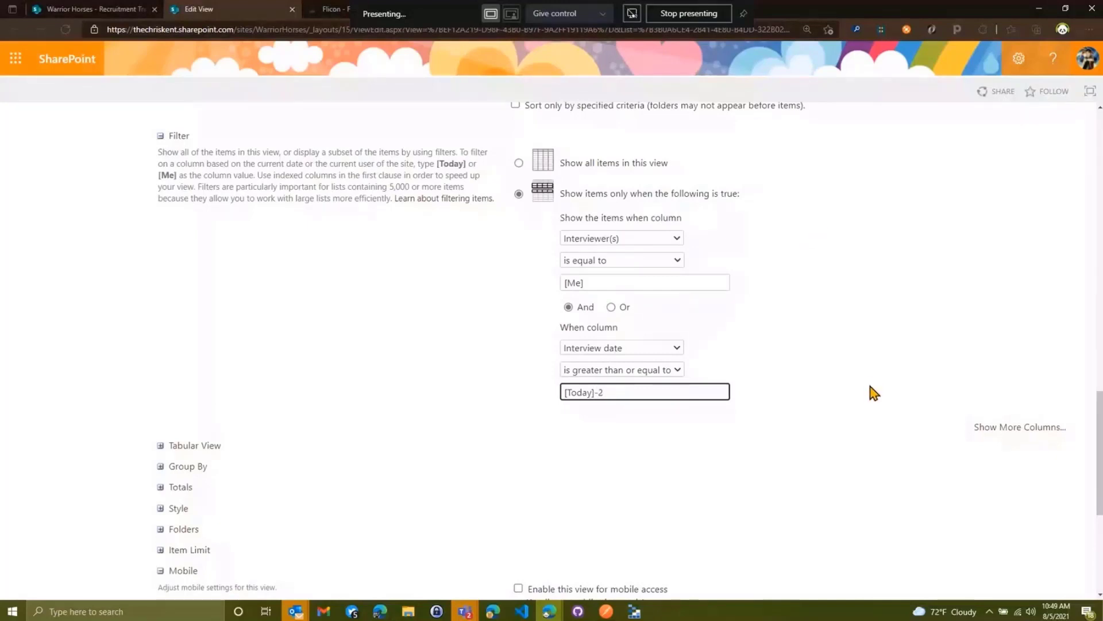
pyautogui.scroll(-5, 873, 392)
pyautogui.click(991, 519)
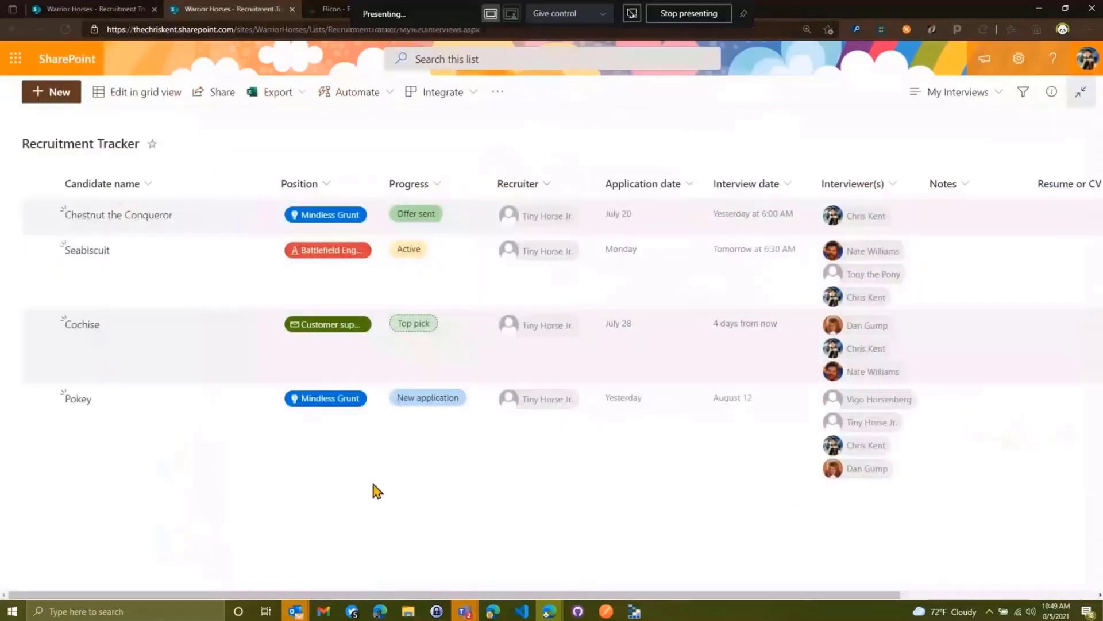
# Switch My Interviews to the Gallery layout and re-save it under the same name.
pyautogui.click(998, 97)
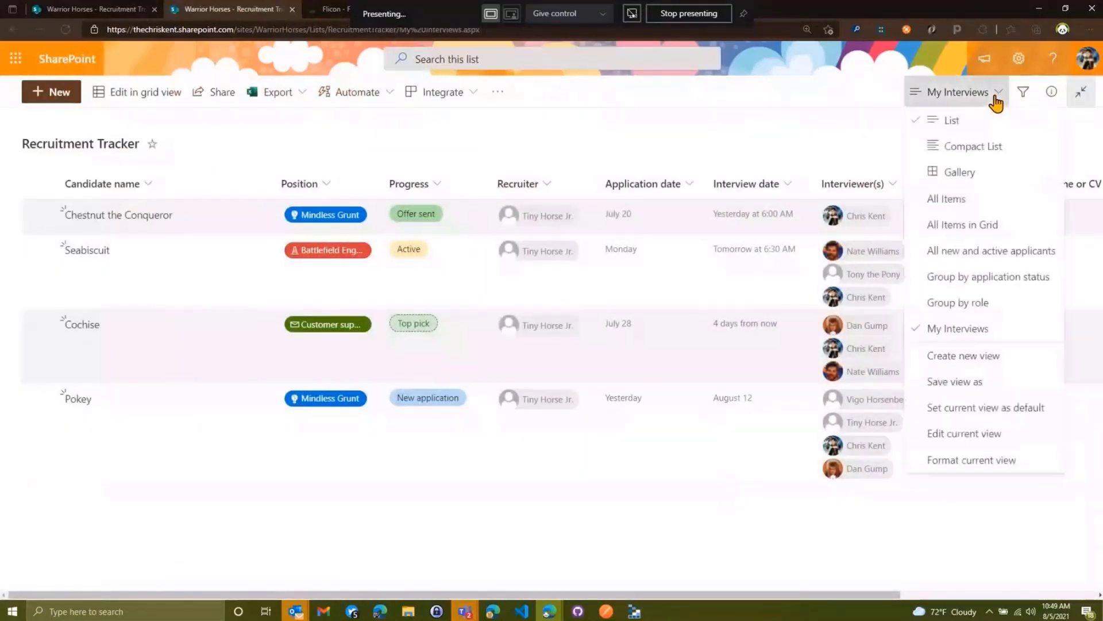
pyautogui.click(961, 174)
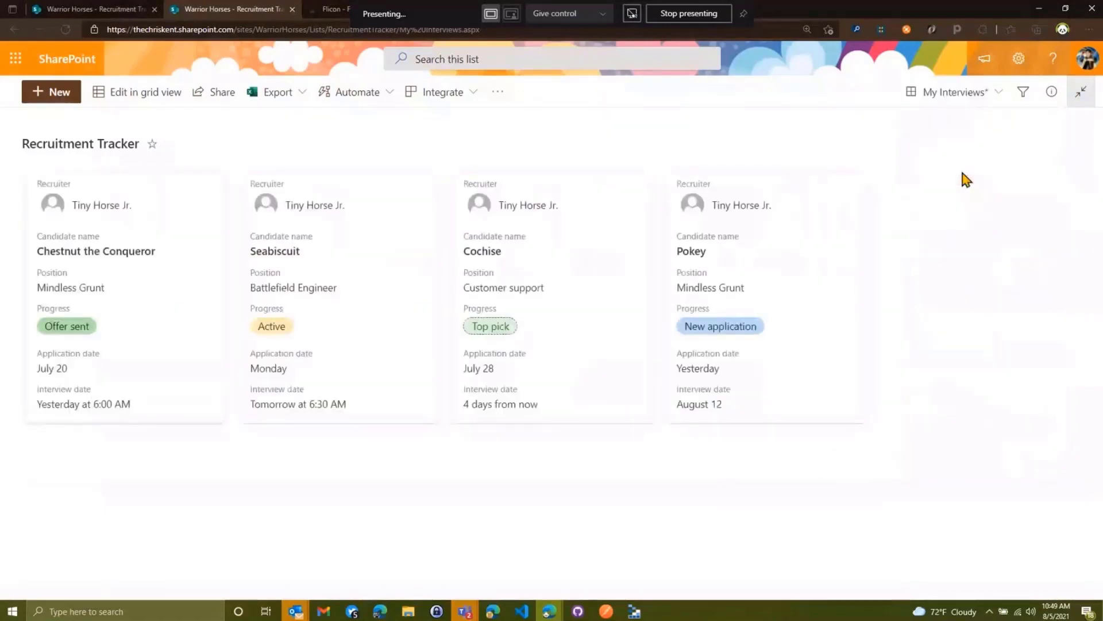
pyautogui.click(972, 93)
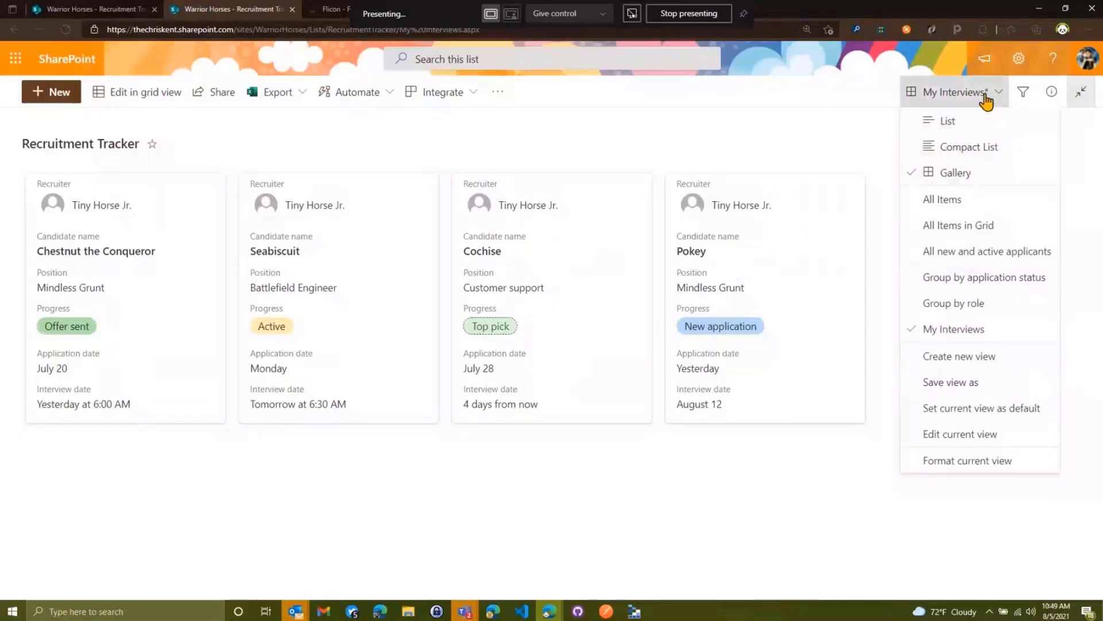
pyautogui.click(951, 382)
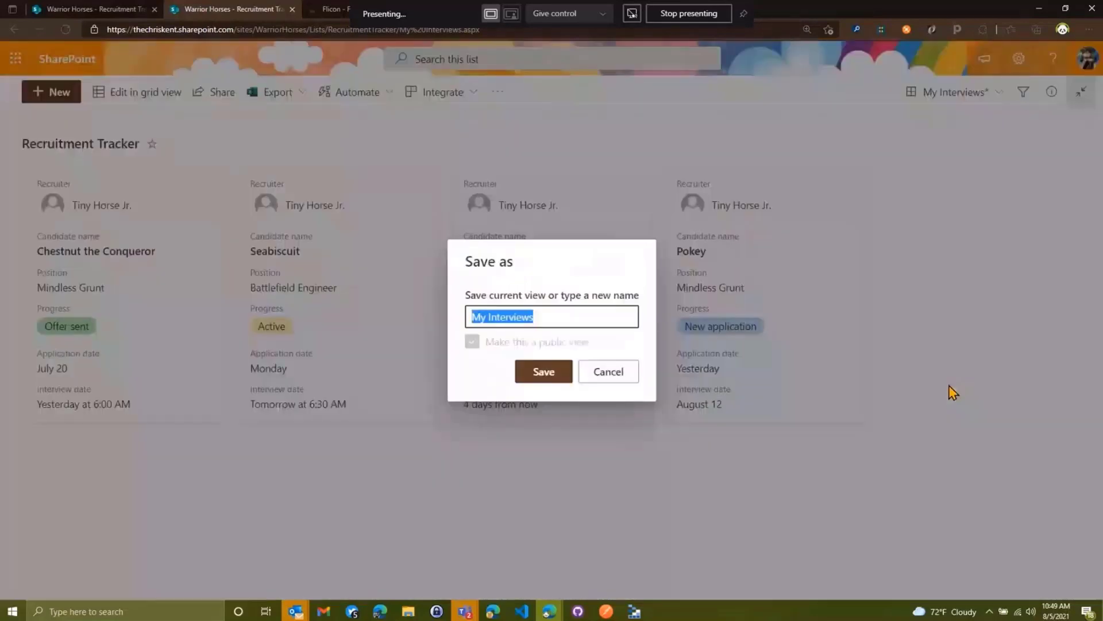
pyautogui.click(540, 374)
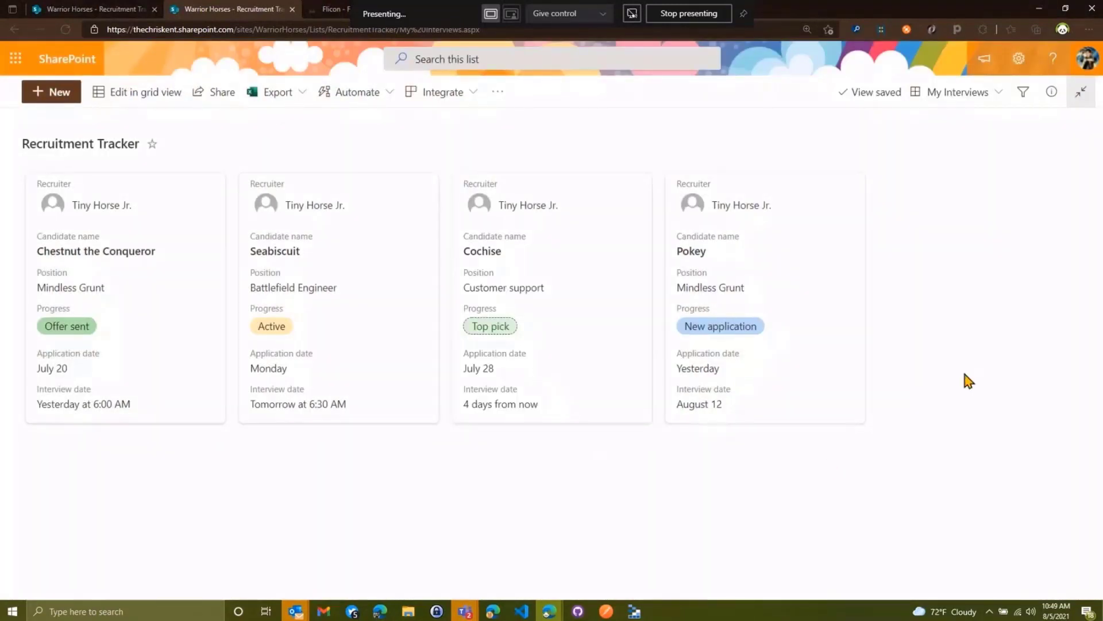
pyautogui.click(982, 95)
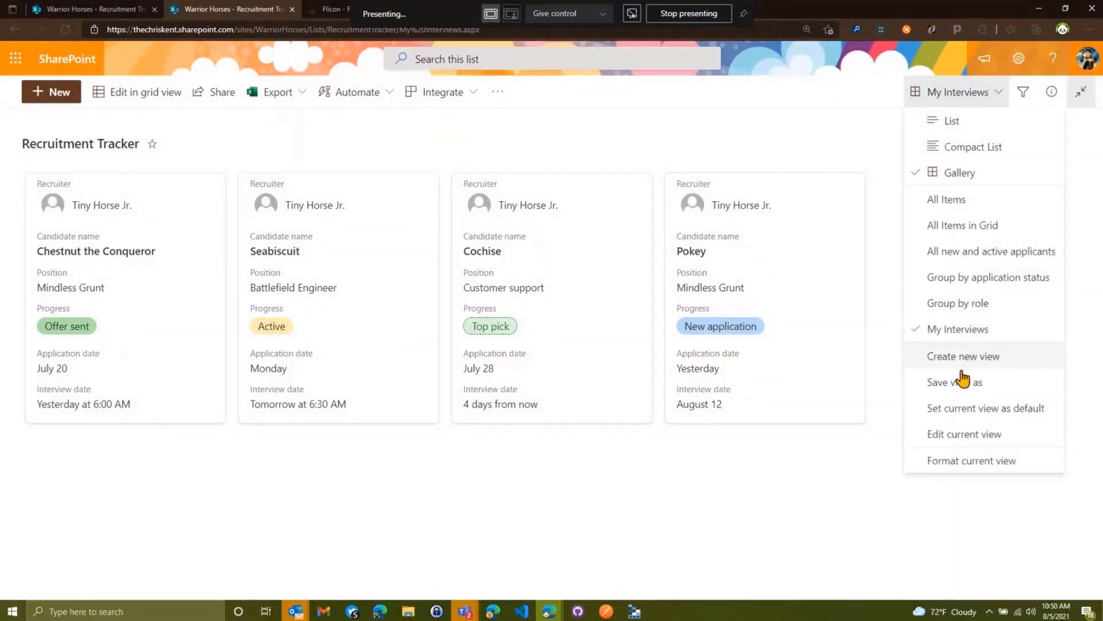
# Remove Recruiter and Application date from the cards; add Interviewer(s) with picture preview.
pyautogui.click(976, 461)
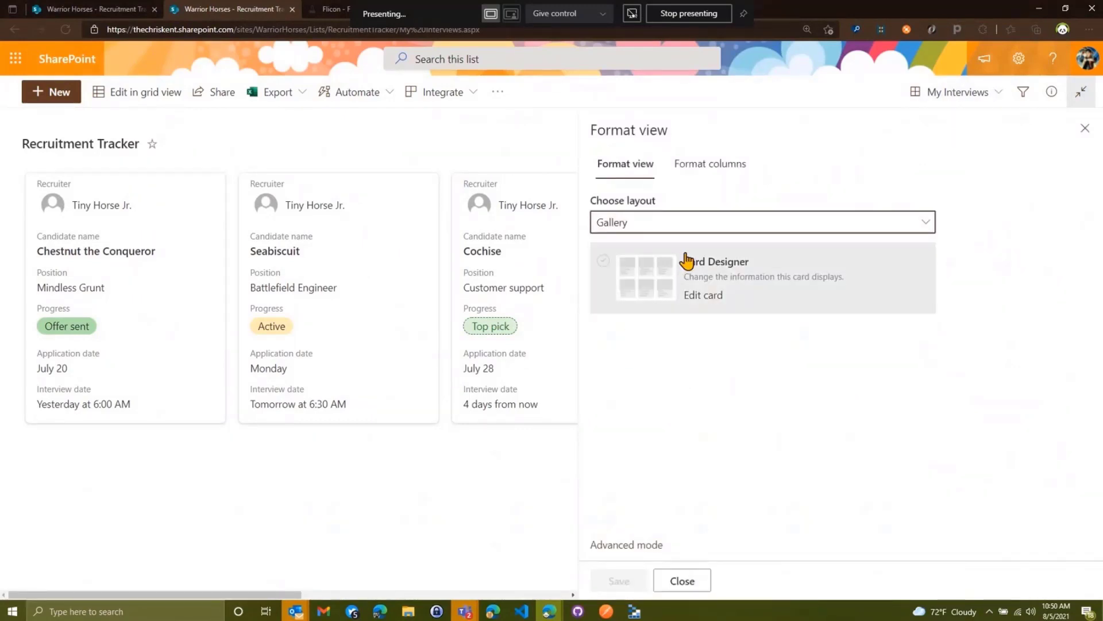
pyautogui.click(706, 297)
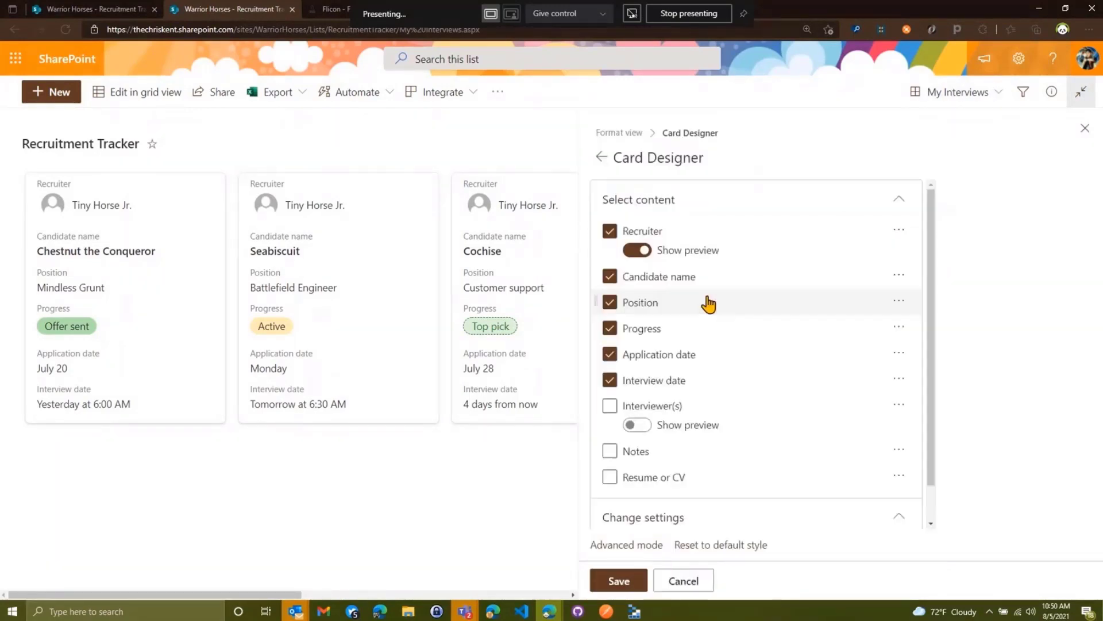
pyautogui.click(643, 248)
pyautogui.click(611, 233)
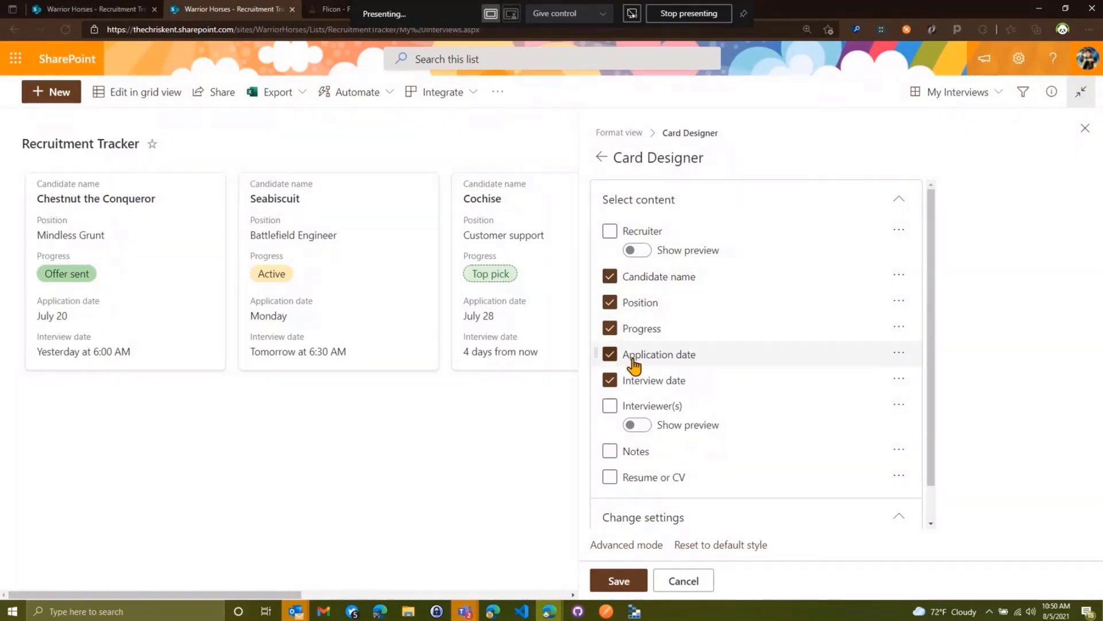
pyautogui.click(610, 355)
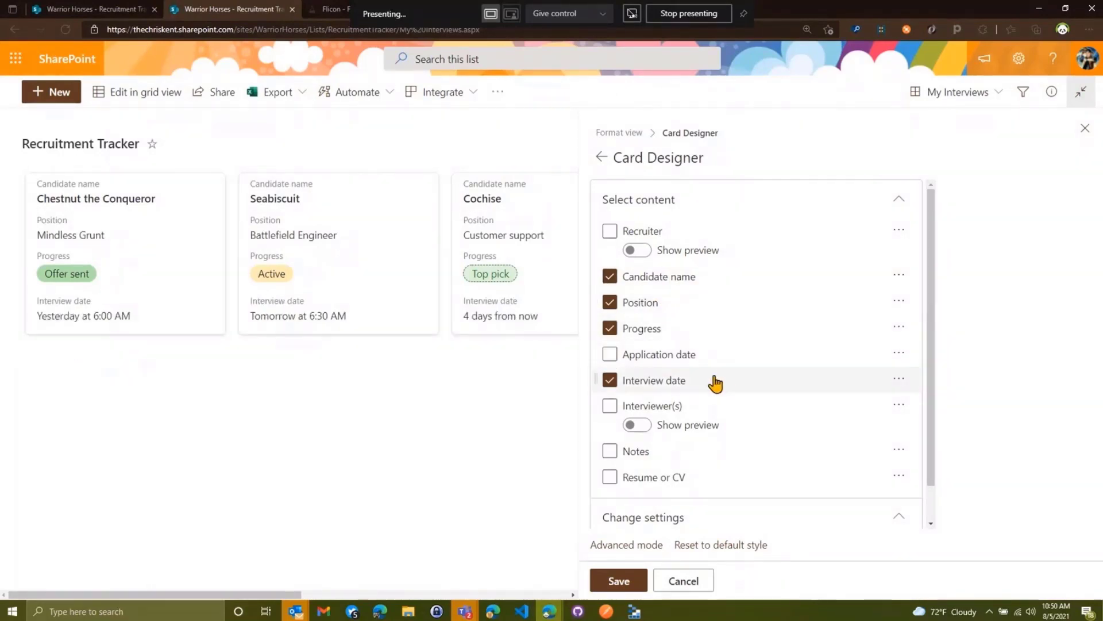
pyautogui.click(609, 406)
pyautogui.click(639, 425)
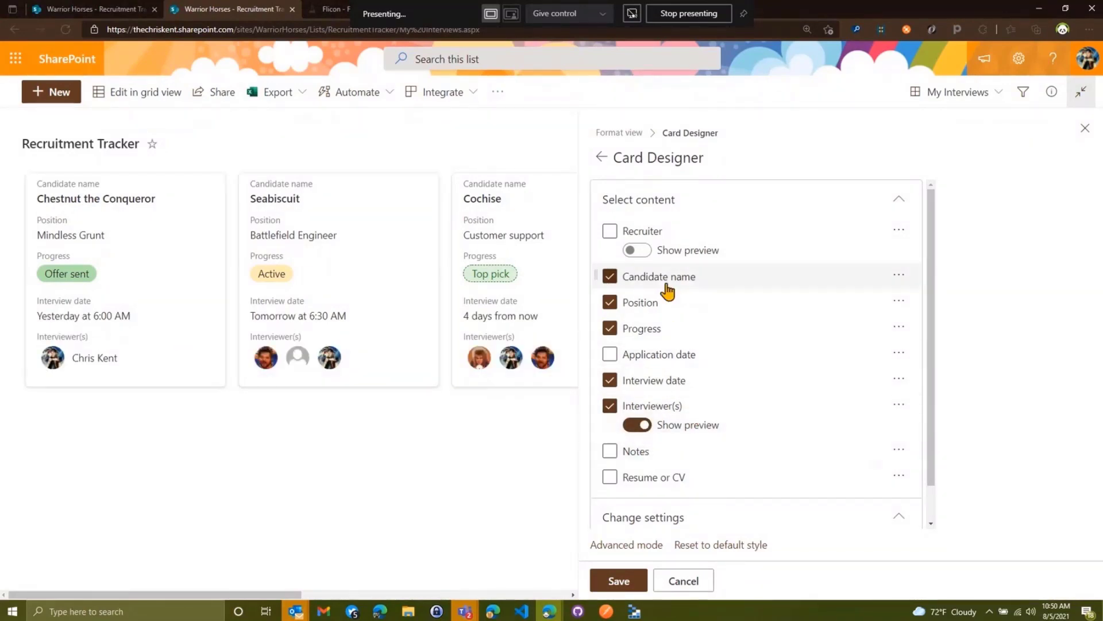
# Move Progress above Position on the cards and save the card design.
pyautogui.moveTo(649, 333); pyautogui.dragTo(659, 298)
pyautogui.scroll(-2, 742, 445)
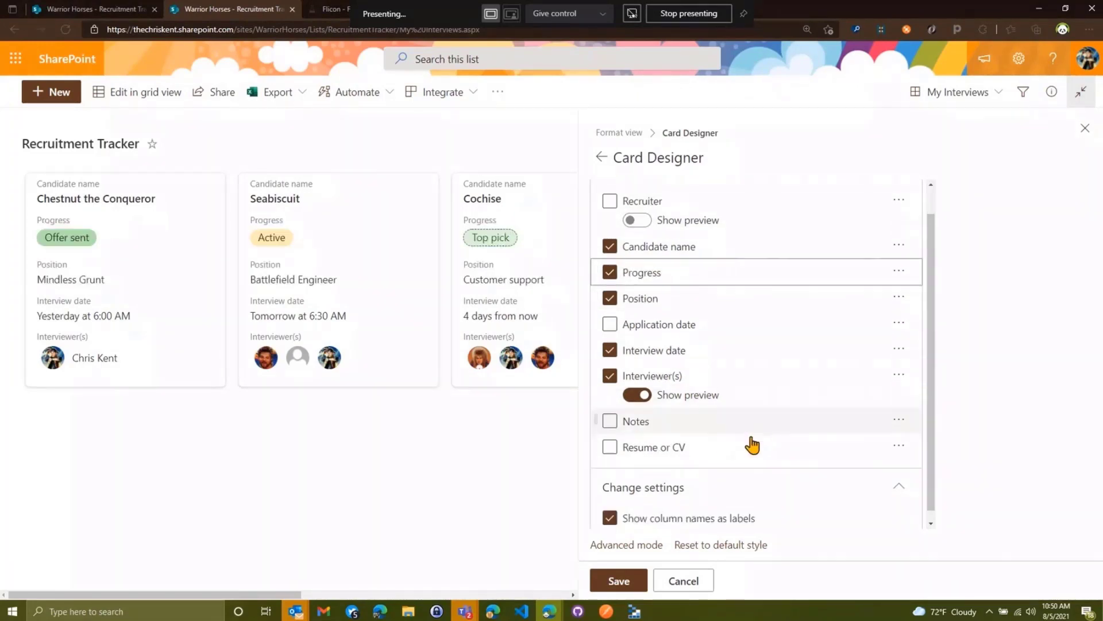
pyautogui.click(611, 509)
pyautogui.click(610, 509)
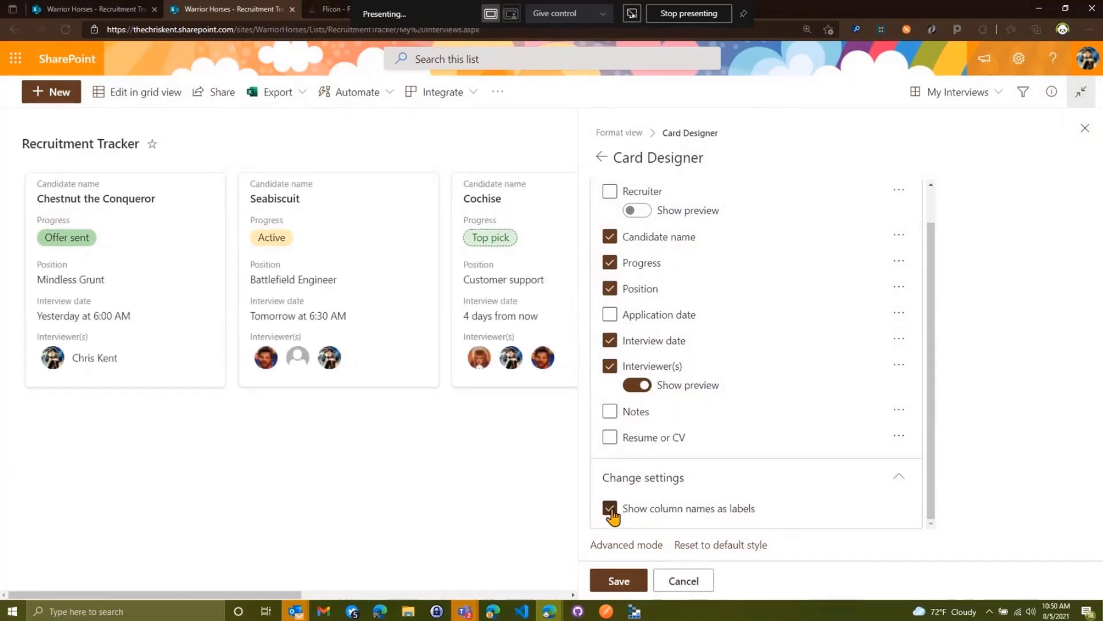
pyautogui.click(619, 581)
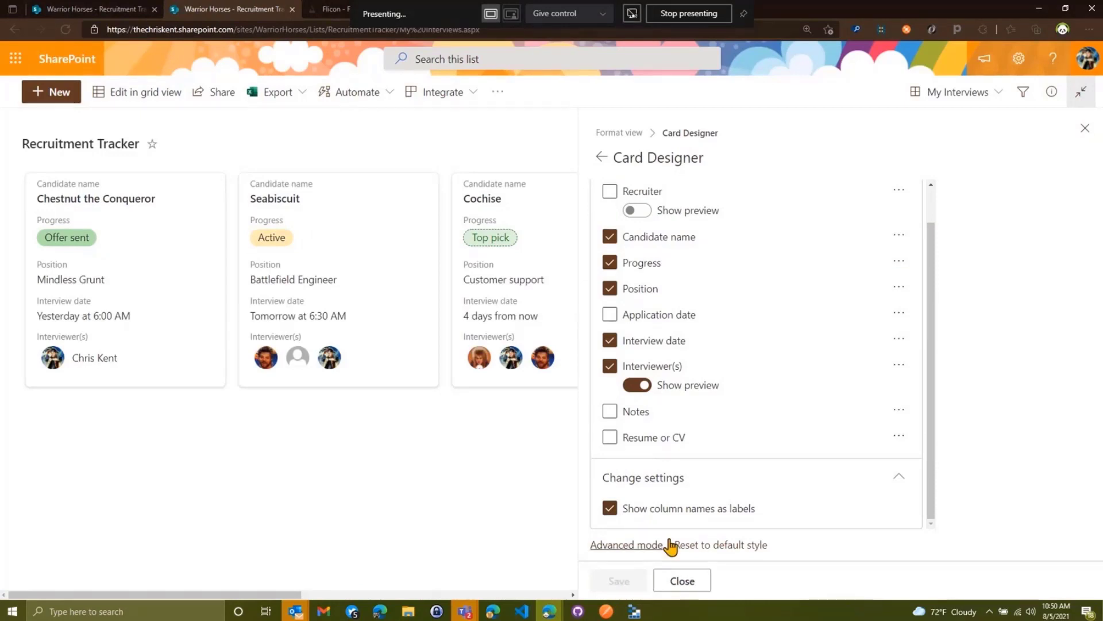